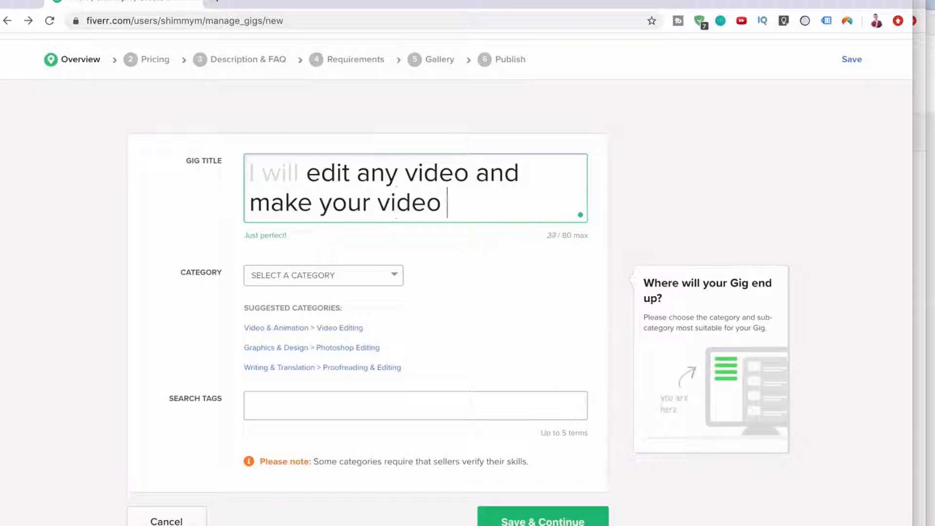
Finish the title with 'video content epic' and set the category to Video & Animation > Video Editing.
type("ic")
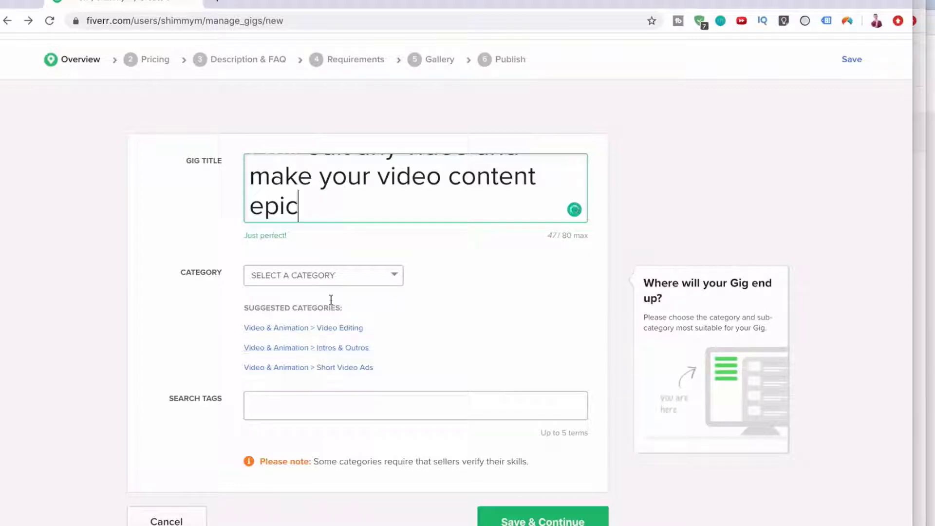
left_click(328, 275)
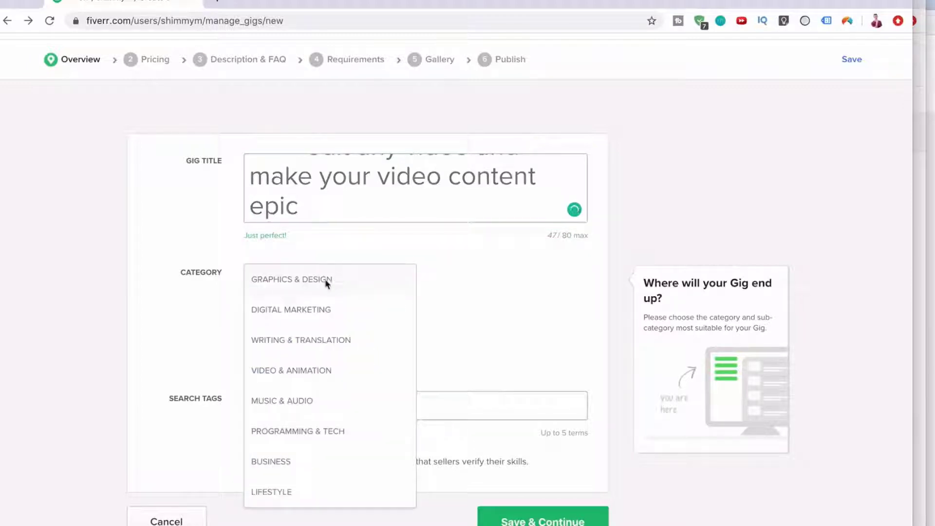
left_click(281, 371)
left_click(476, 281)
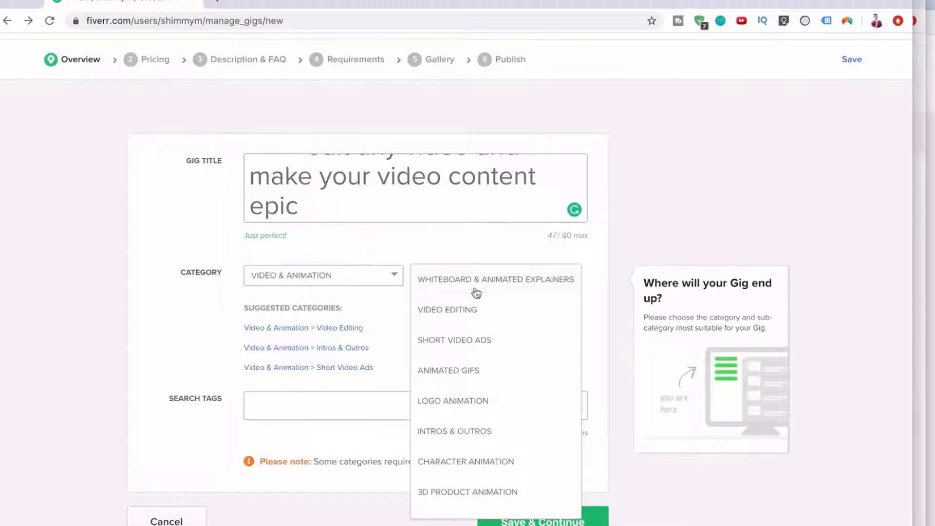
left_click(467, 308)
scroll(366, 415, "down", 5)
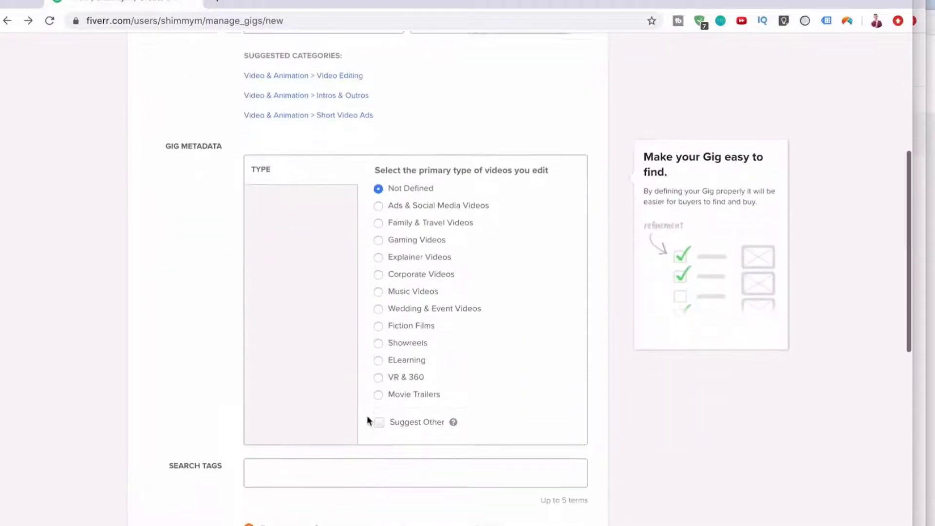
scroll(367, 415, "down", 4)
Add search tags video editor, youtube video, video editing, videography and premiere pro, then save the overview.
left_click(368, 268)
type("v")
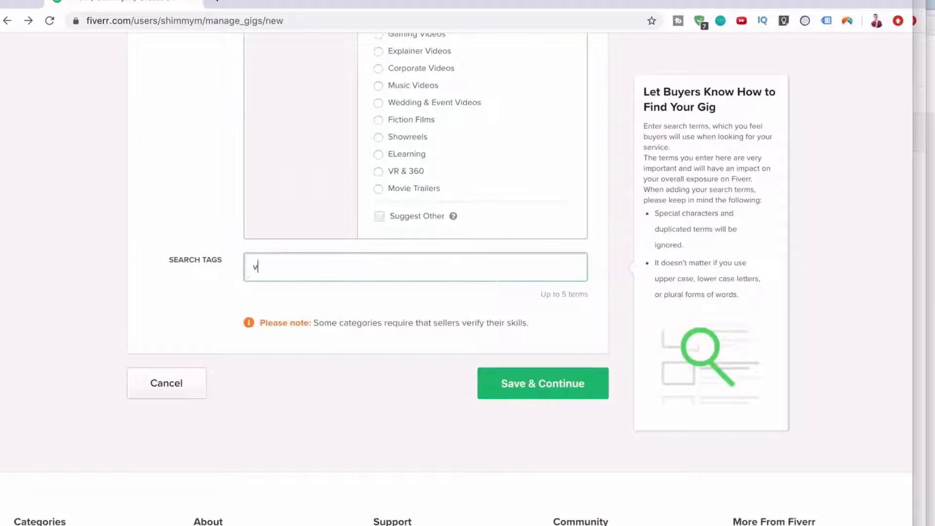
type("ideo edit")
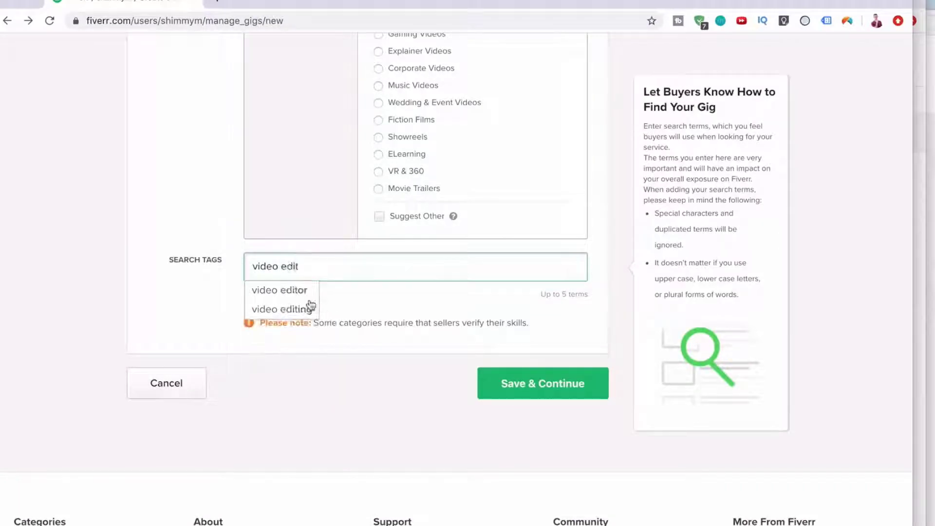
left_click(297, 291)
type("youtube")
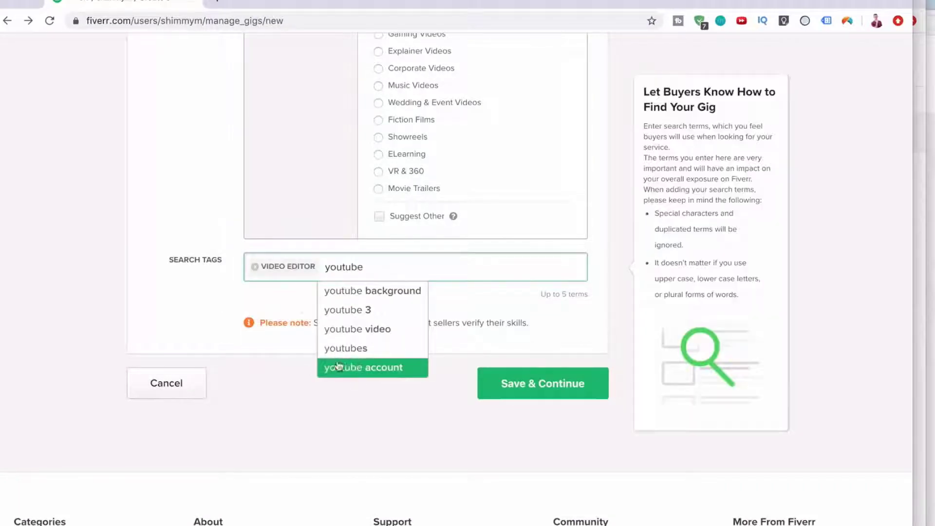
left_click(358, 329)
type("vi")
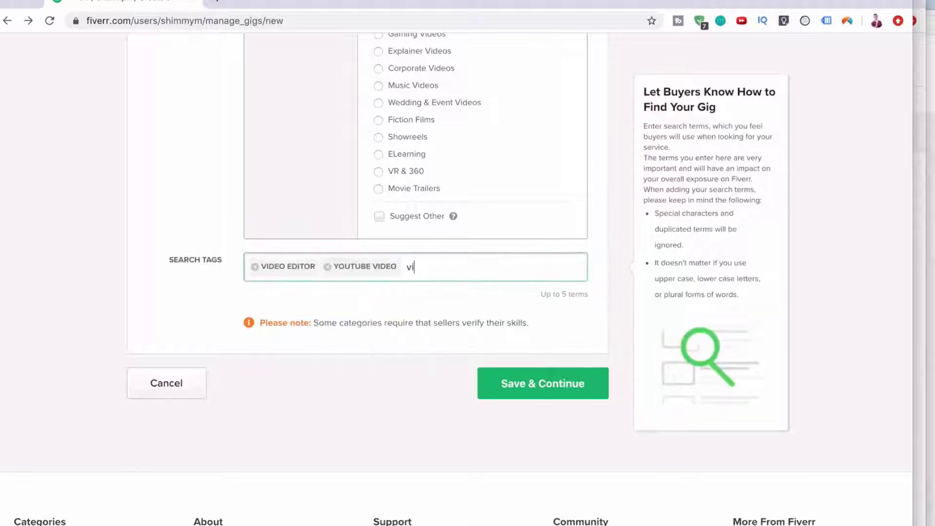
type("deo editing")
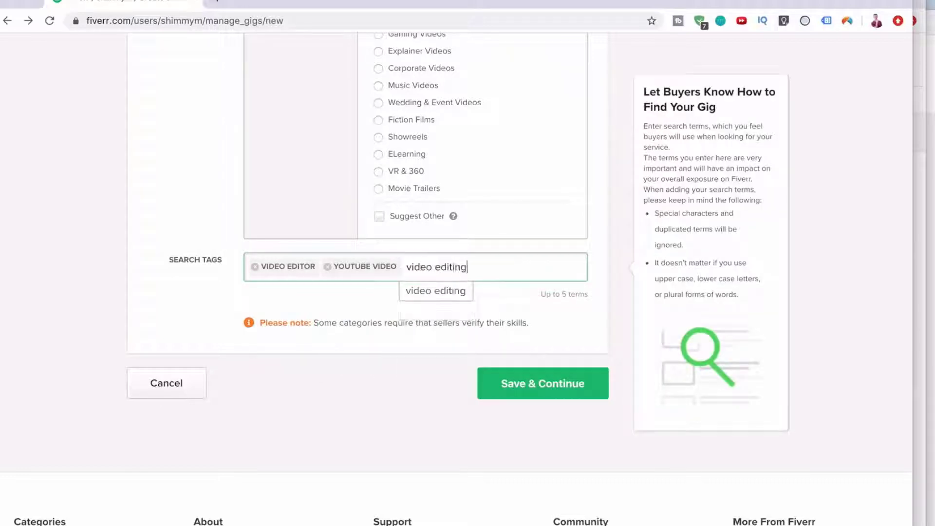
left_click(402, 297)
type("video")
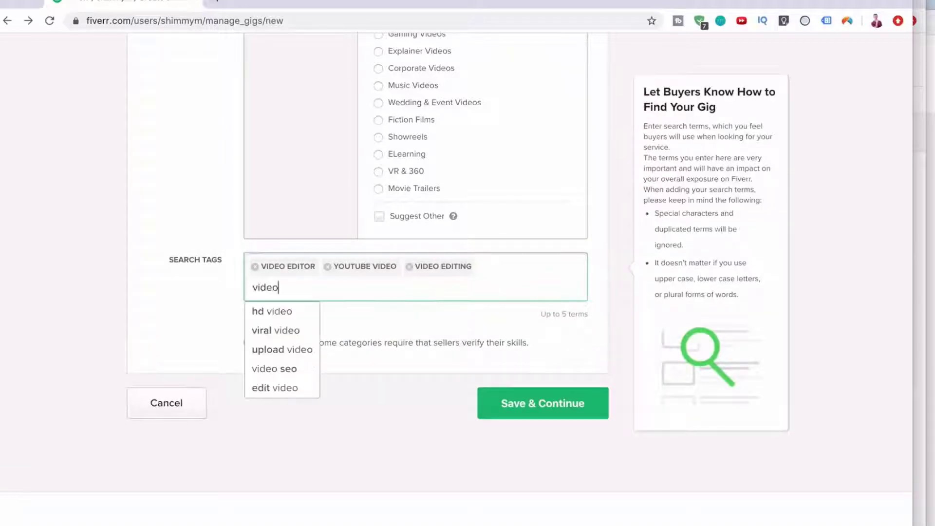
type("graphy")
key("Return")
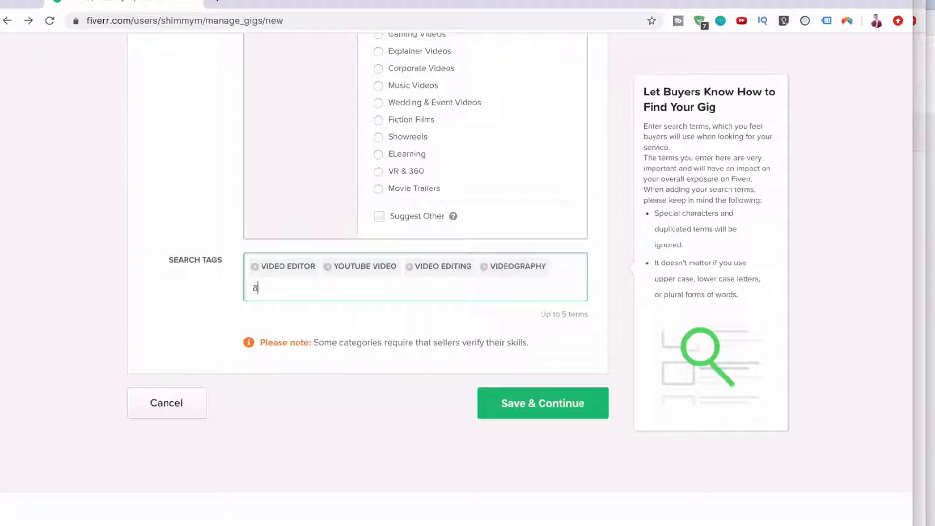
key("BackSpace")
type("premiere pro")
key("Return")
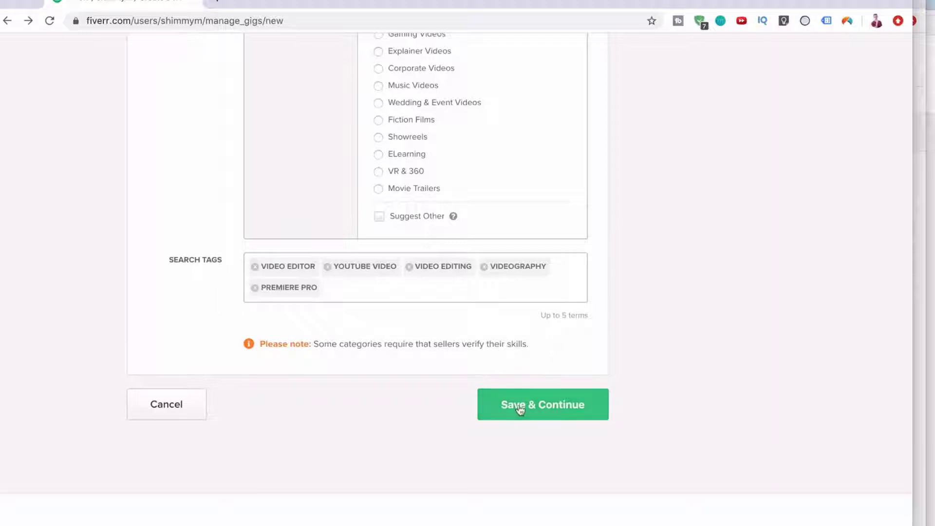
left_click(519, 411)
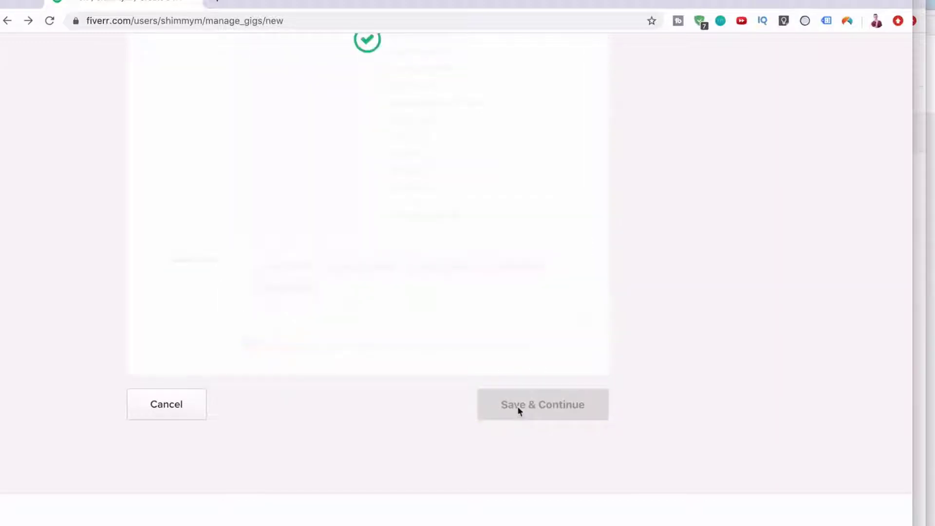
Review the Packages table and switch the gig to three pricing packages.
scroll(519, 412, "up", 10)
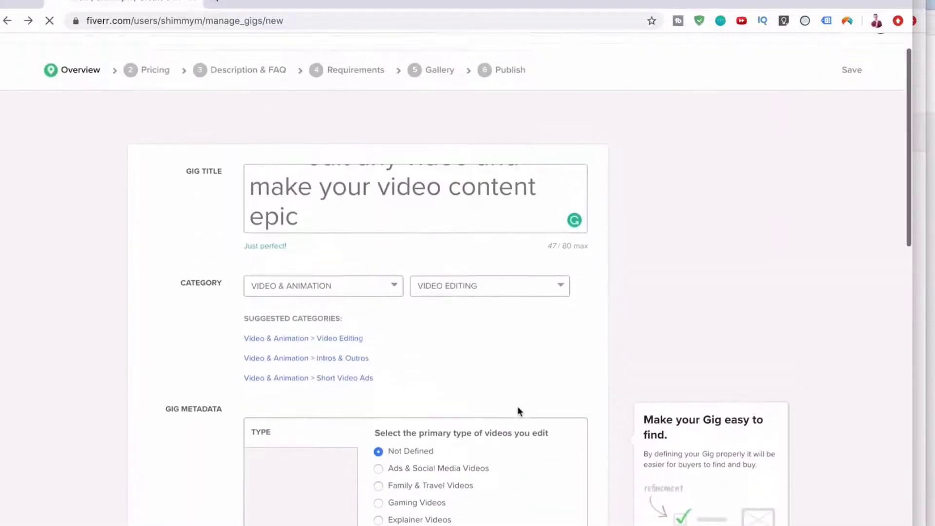
scroll(520, 411, "down", 6)
scroll(519, 412, "down", 4)
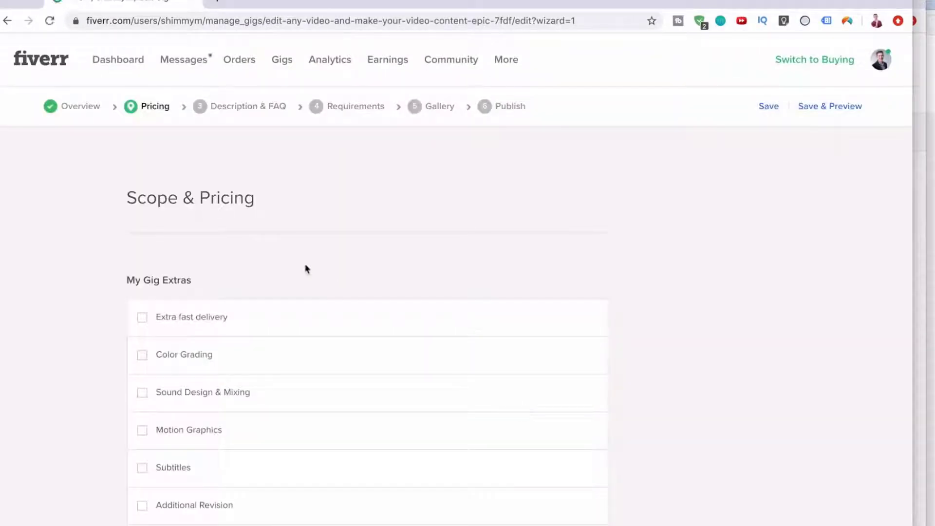
scroll(245, 219, "down", 5)
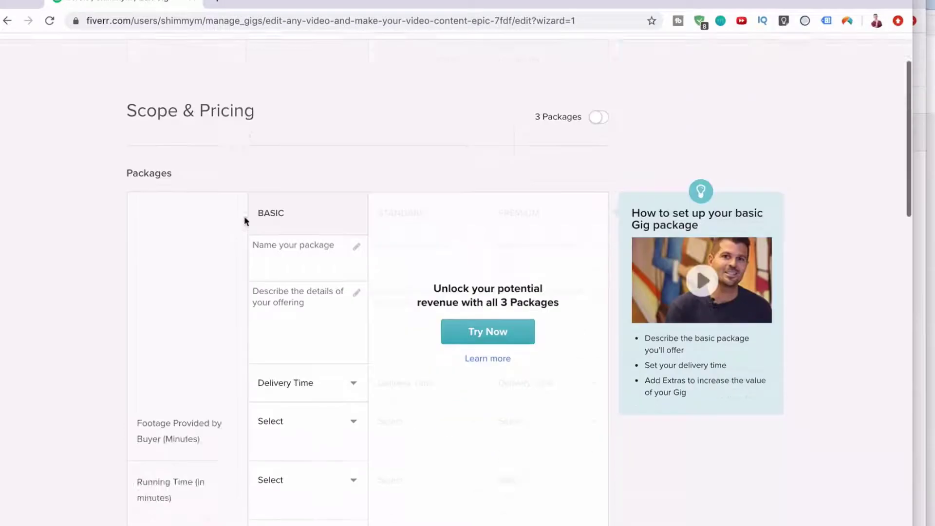
scroll(273, 269, "up", 4)
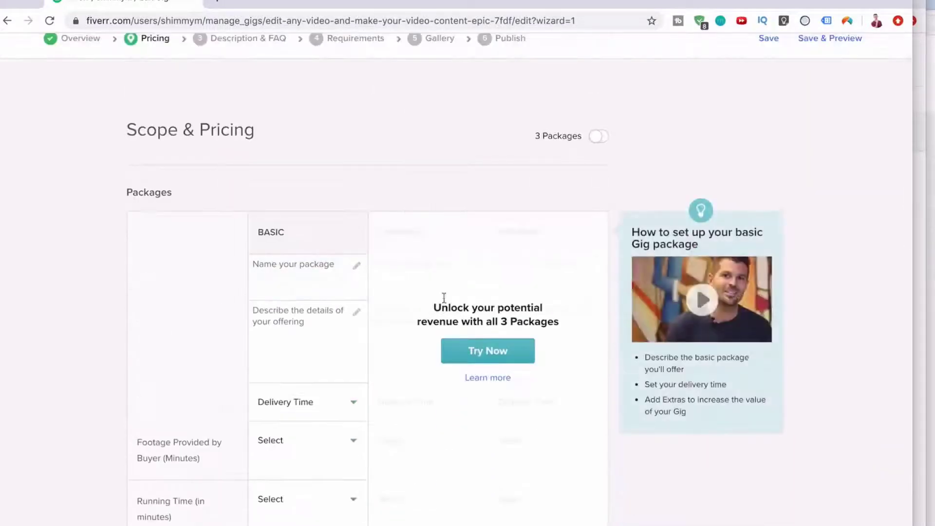
scroll(236, 211, "down", 10)
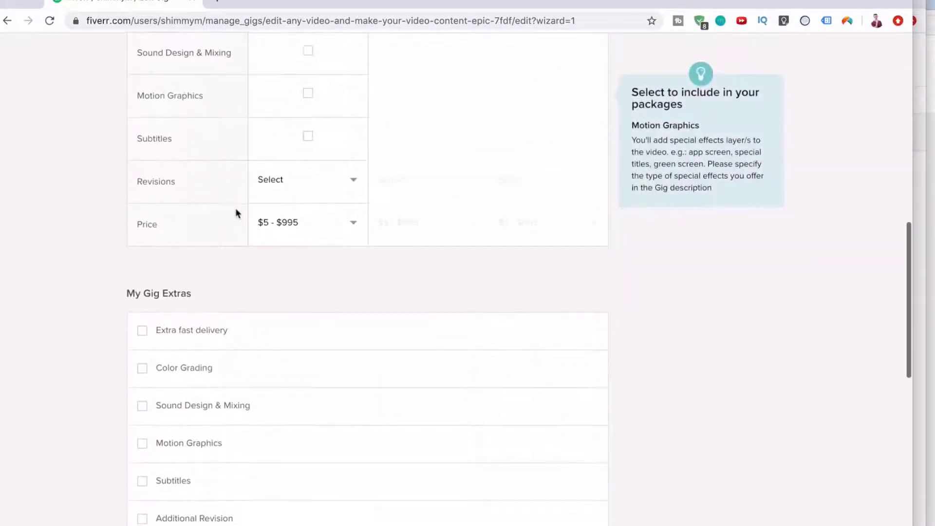
scroll(236, 211, "up", 8)
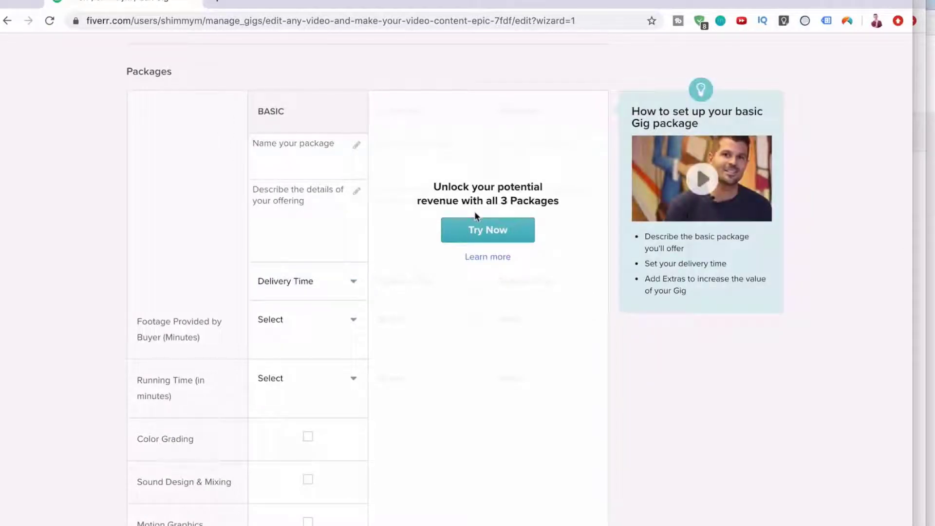
left_click(477, 230)
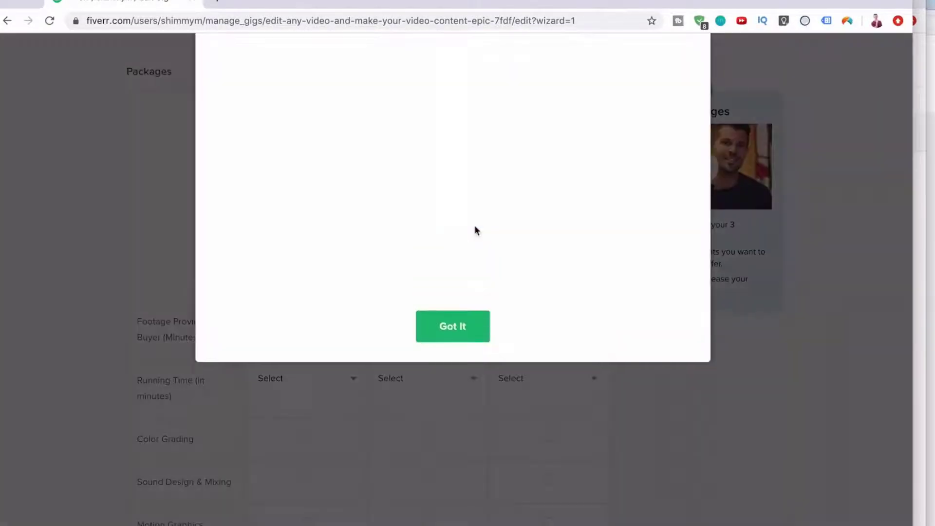
Dismiss the introduction and name the packages Basic Video Editing, Premium Video Editing and Ultime Video Package.
left_click(457, 462)
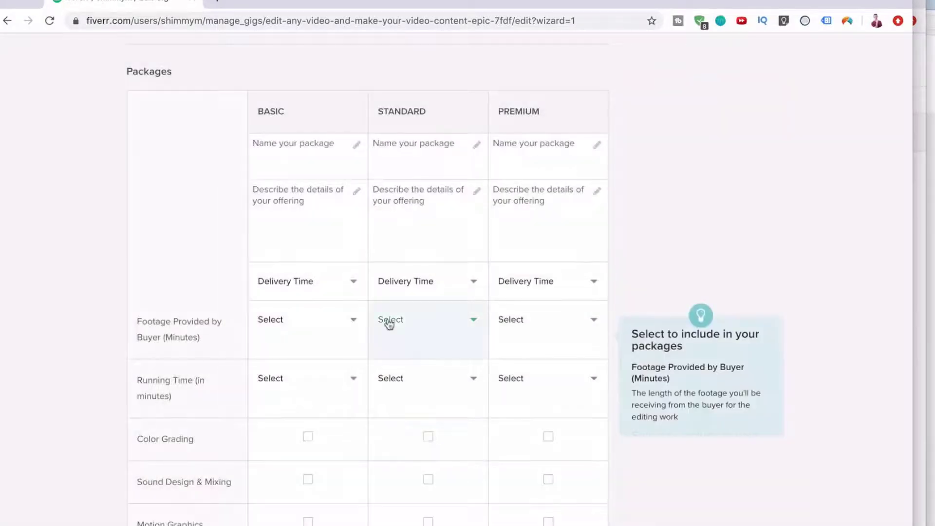
scroll(338, 225, "up", 1)
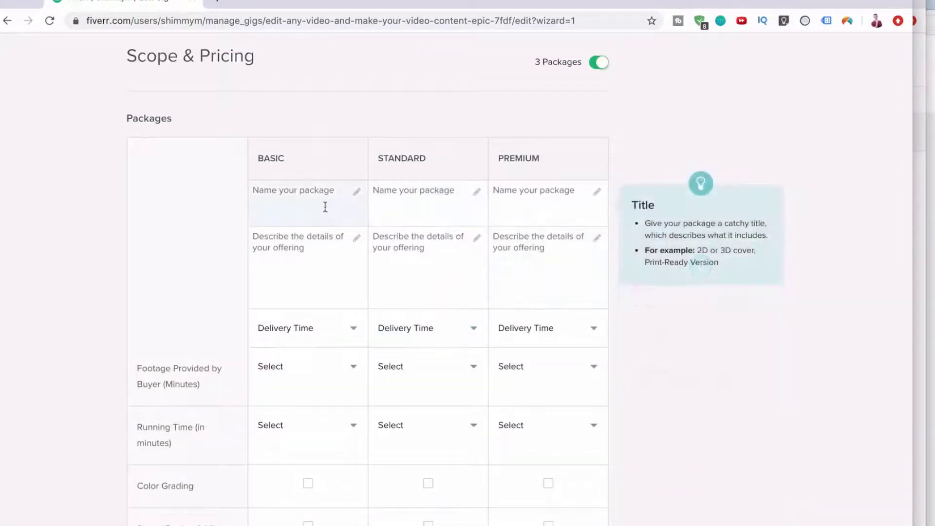
left_click(325, 207)
type("Basic")
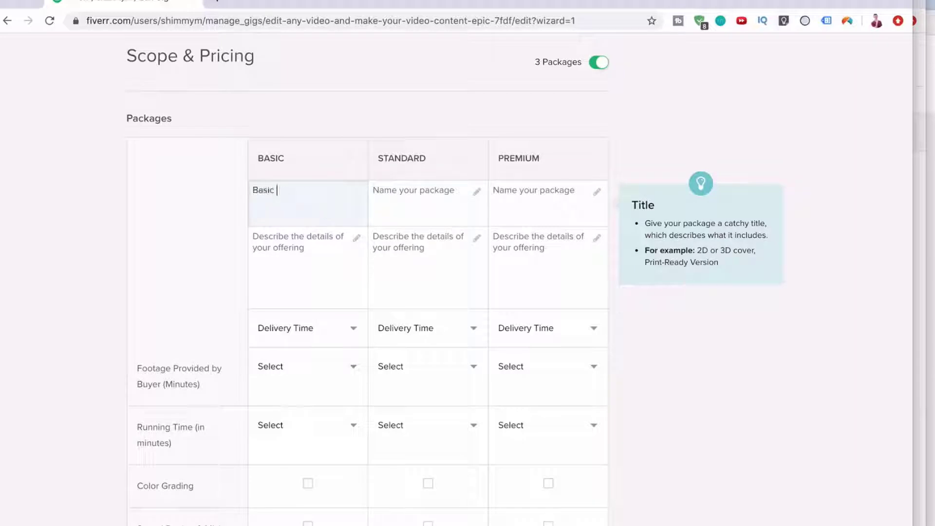
type(" Video Editing")
left_click(413, 203)
type("Pre")
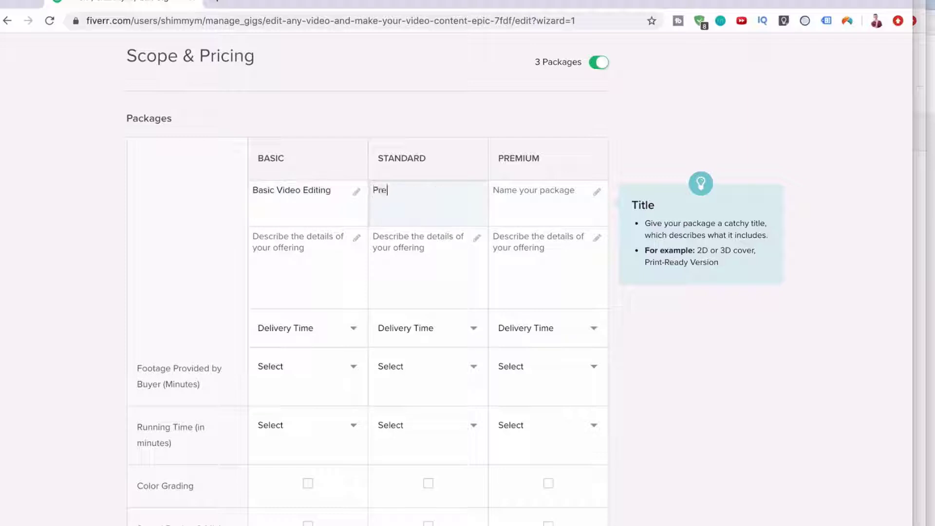
type("mium Video Editing")
left_click(507, 205)
type("Ultime")
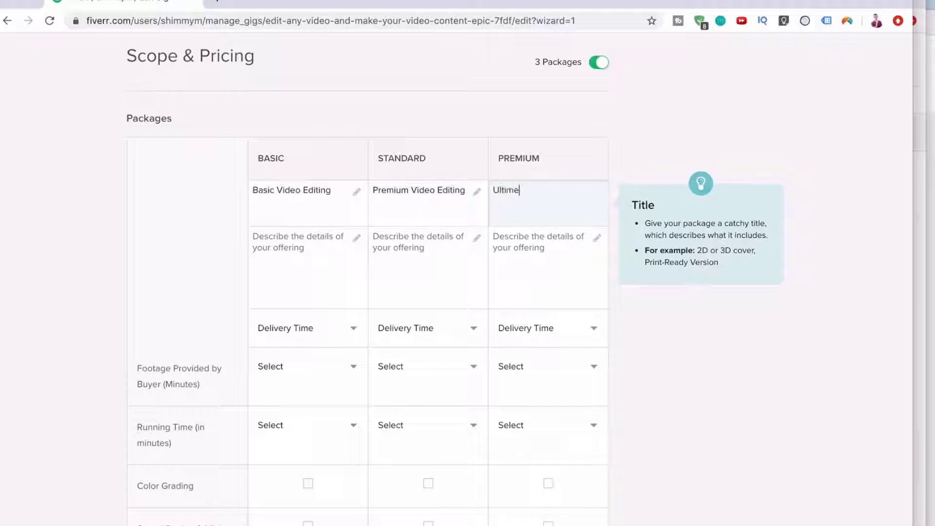
type(" Video Package")
left_click(262, 257)
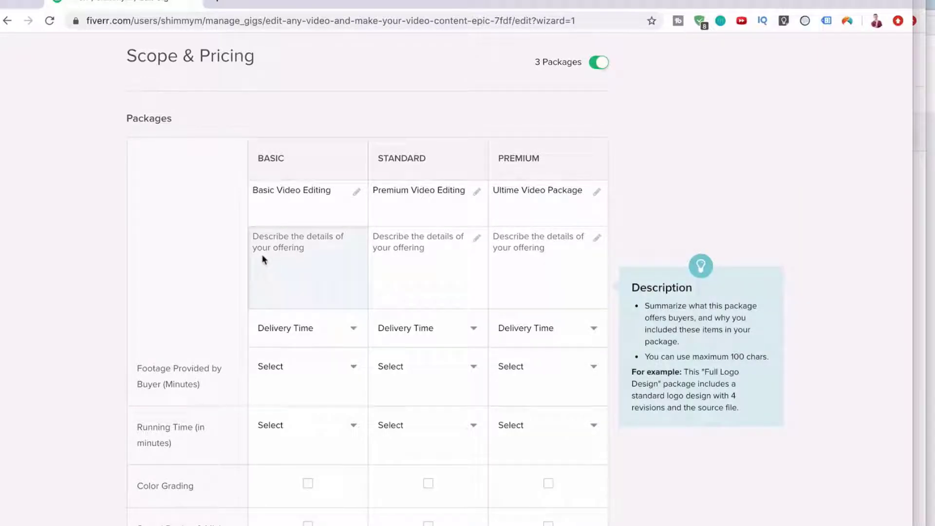
Describe the Basic, Standard and Premium packages as editing up to 30 seconds, 1 minute and 3 minutes of video.
type("Edit up t")
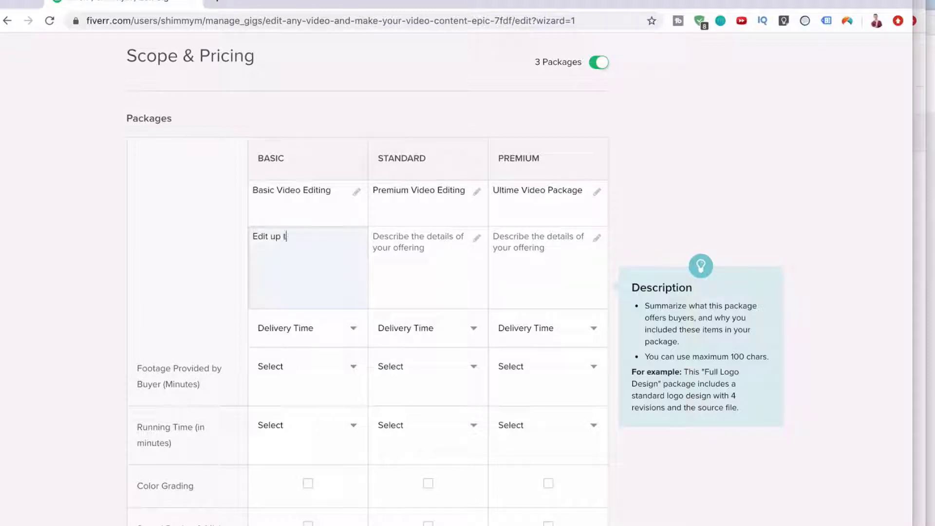
type("o 30 seconds o f video")
left_click(410, 258)
type("Edi")
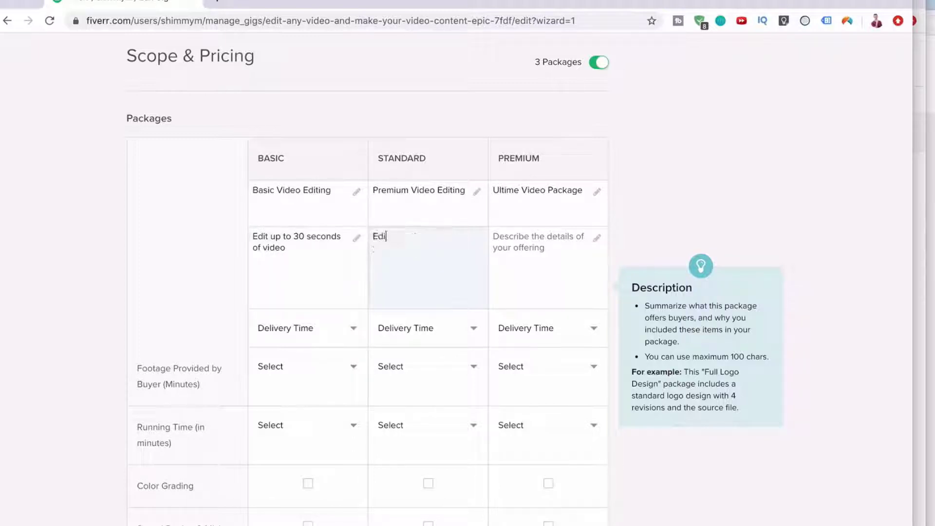
type("t upto 1 minute")
key("BackSpace")
key("BackSpace")
type("te of video")
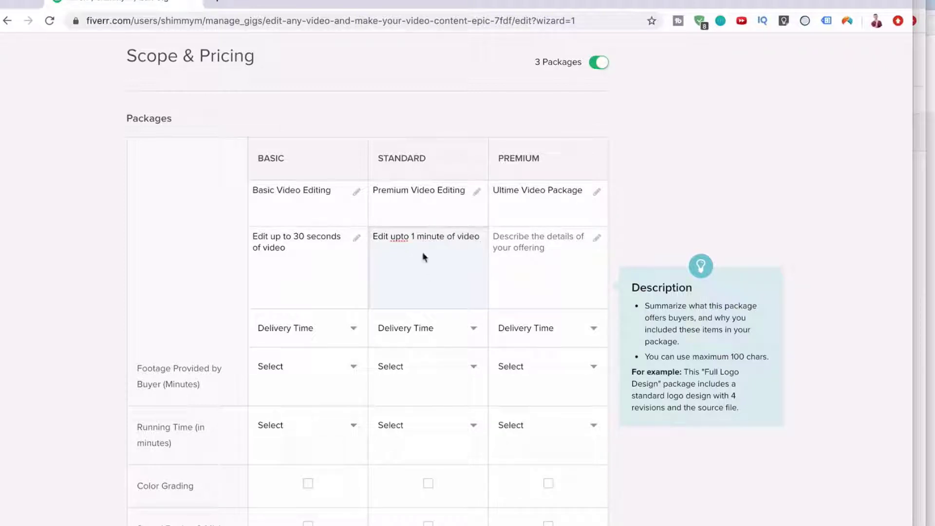
left_click(397, 238)
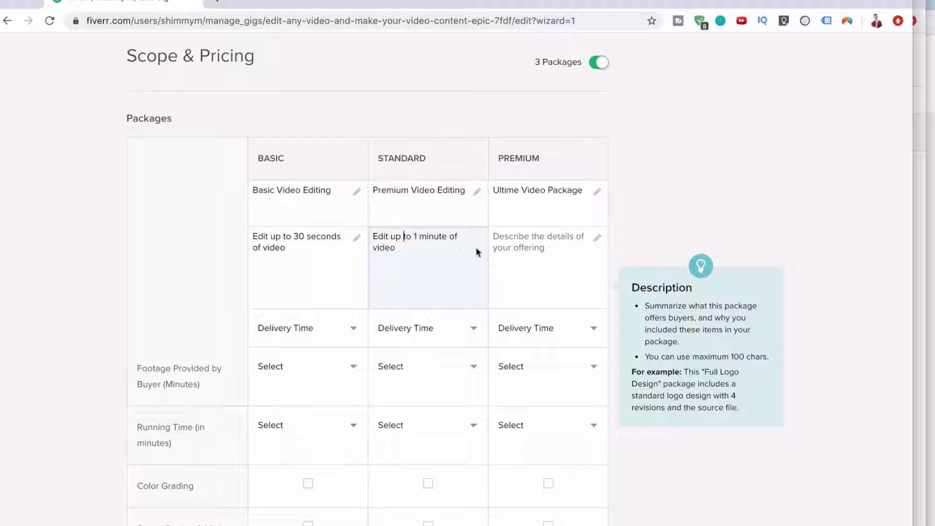
left_click(508, 247)
type("Edit up to")
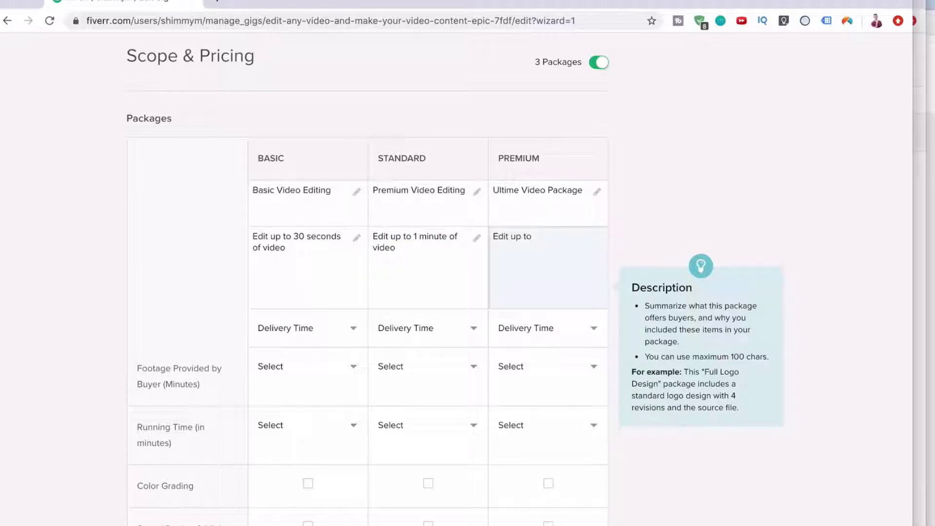
type(" 3 M")
key("BackSpace")
type("monututes of video")
left_click(341, 257)
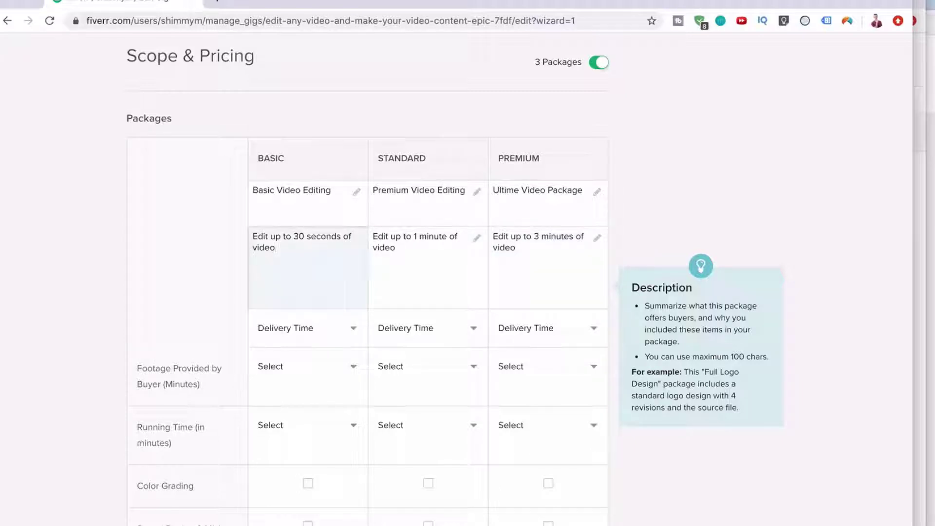
left_click(396, 284)
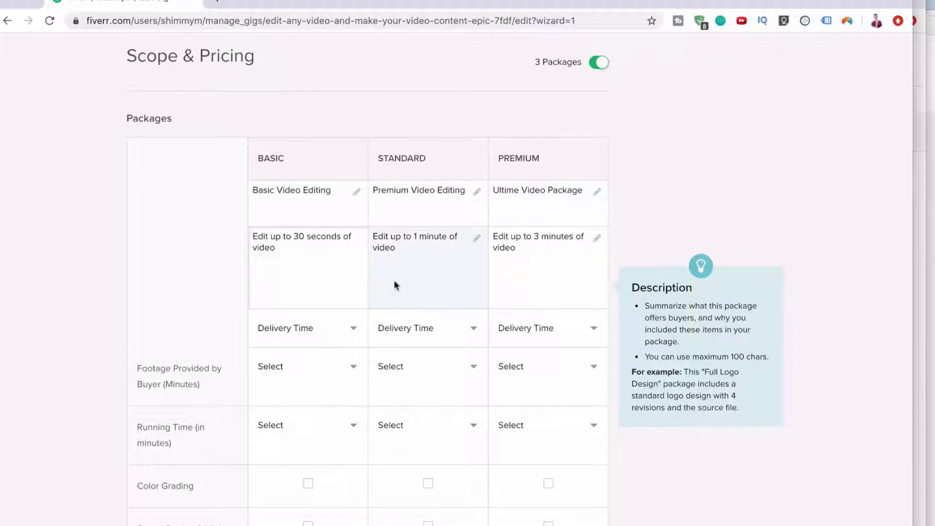
Set delivery to 1 Day for Basic, 2 Days for Standard and 3 Days for Premium.
scroll(395, 285, "down", 1)
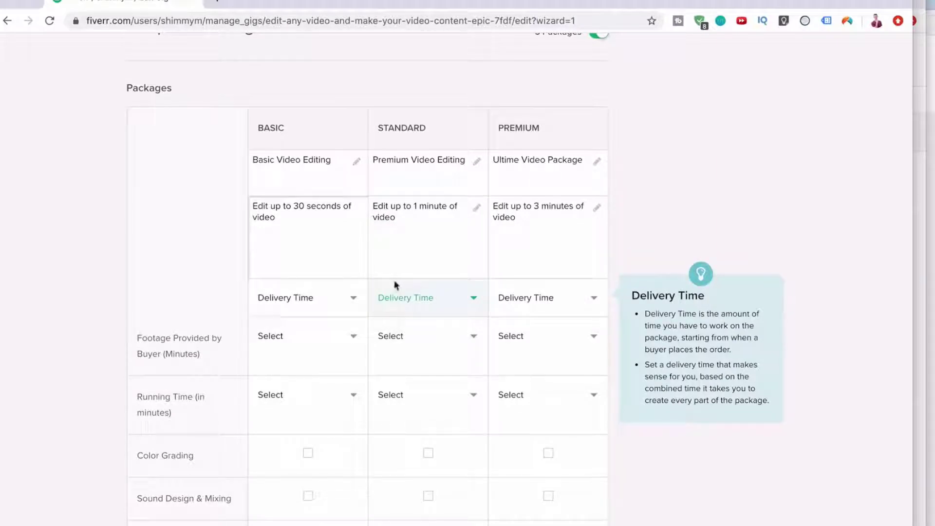
scroll(395, 285, "down", 1)
left_click(341, 271)
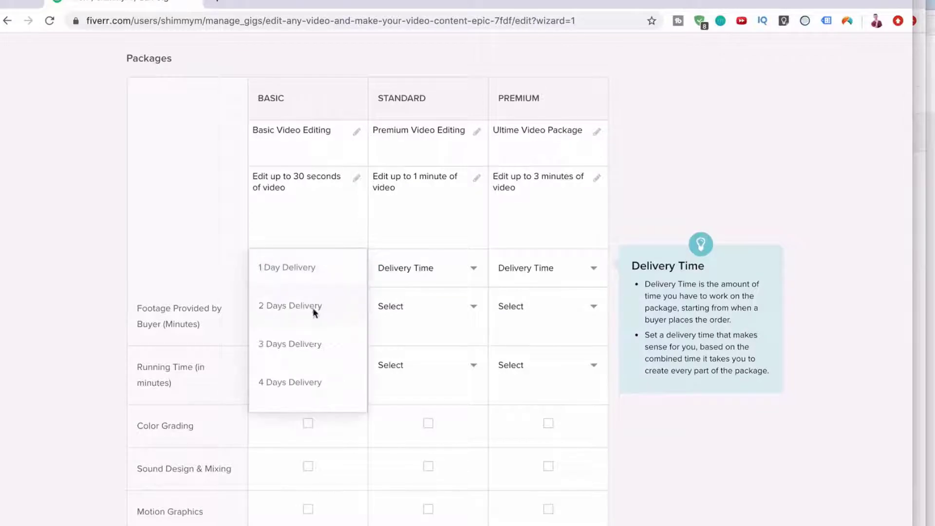
left_click(324, 278)
left_click(399, 279)
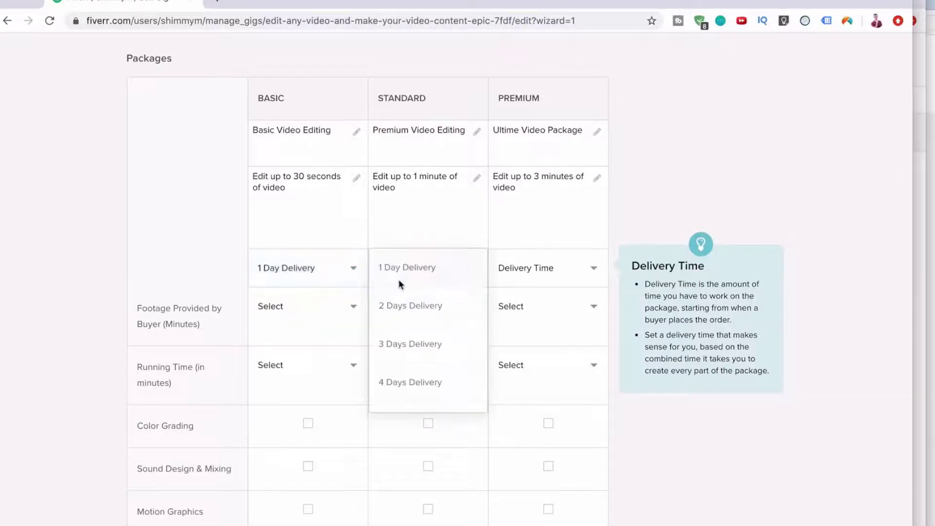
left_click(398, 307)
left_click(515, 285)
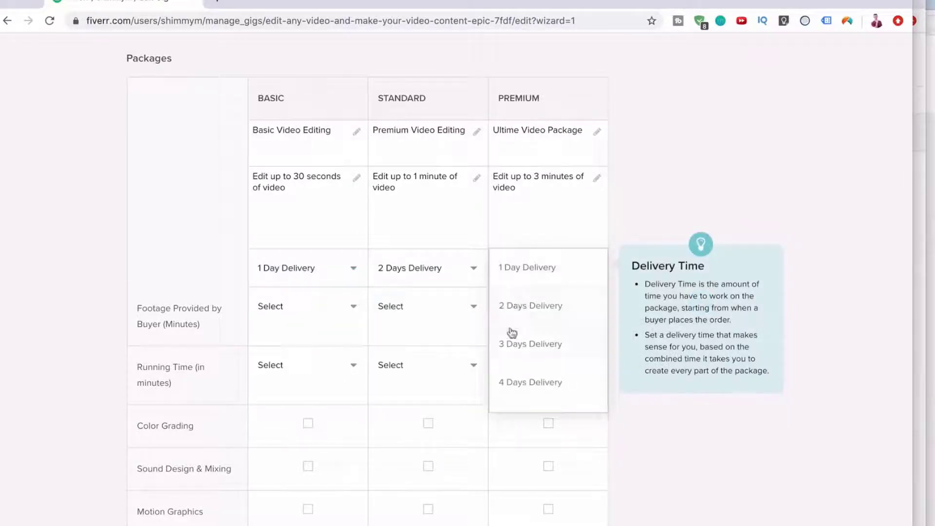
left_click(511, 333)
scroll(396, 399, "down", 1)
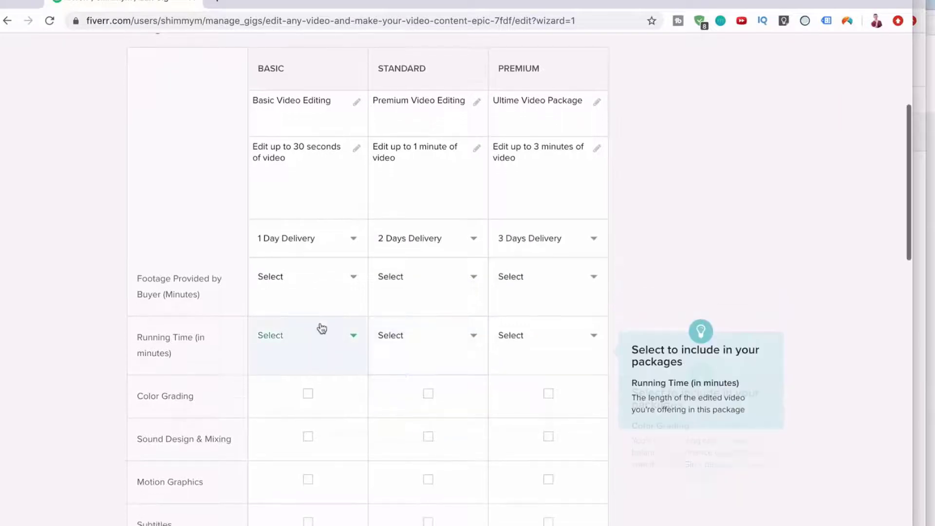
Look through the Basic footage amounts and leave Footage Provided by Buyer unset.
left_click(320, 299)
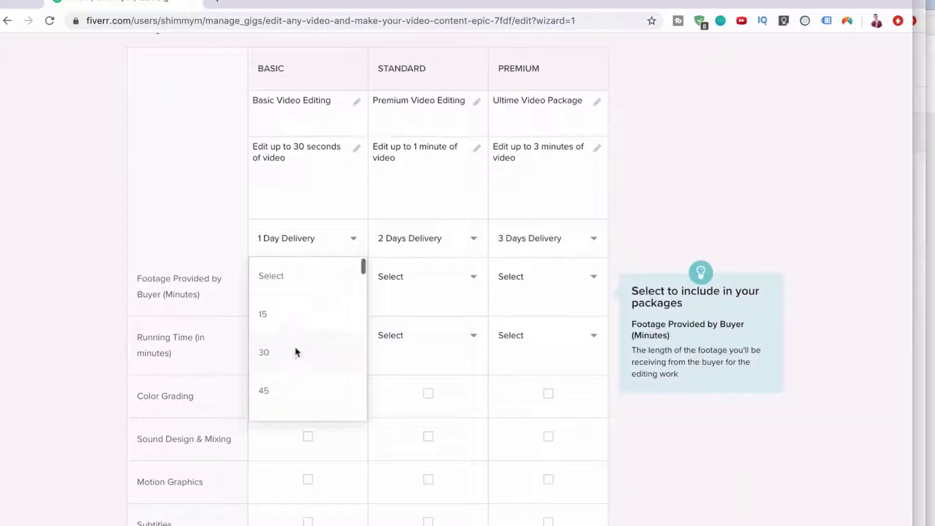
scroll(307, 304, "down", 2)
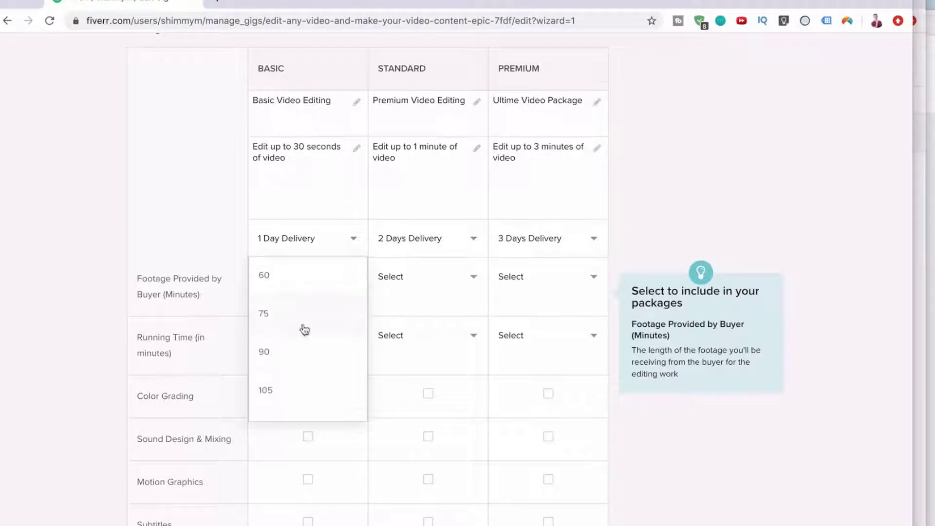
scroll(304, 329, "down", 12)
scroll(304, 329, "down", 6)
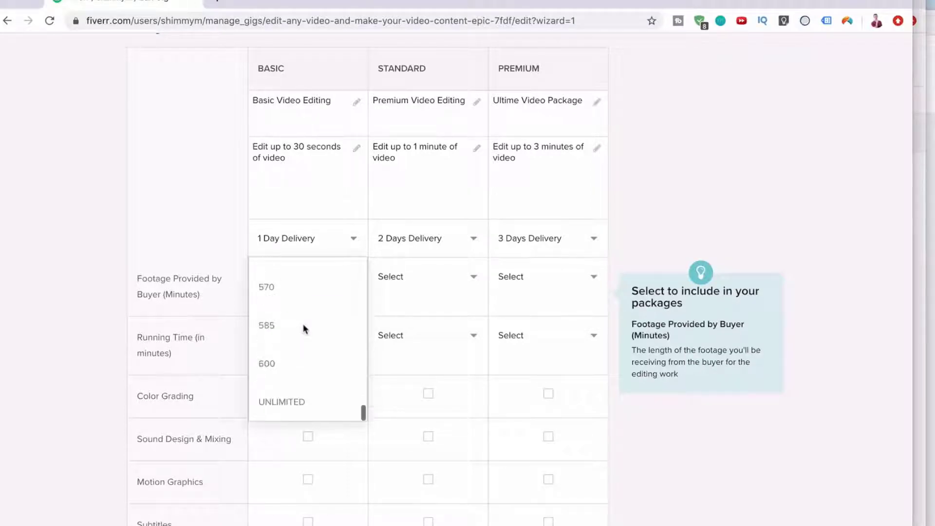
left_click(181, 222)
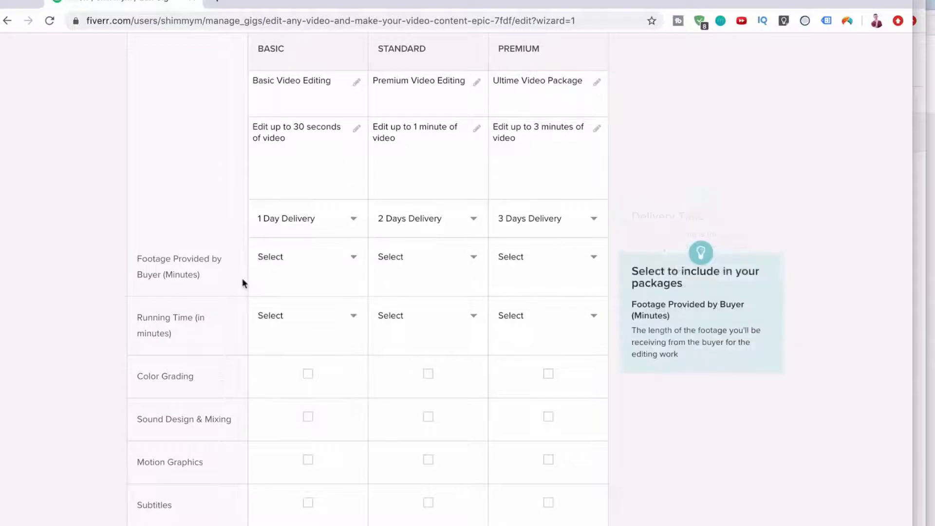
scroll(241, 280, "up", 2)
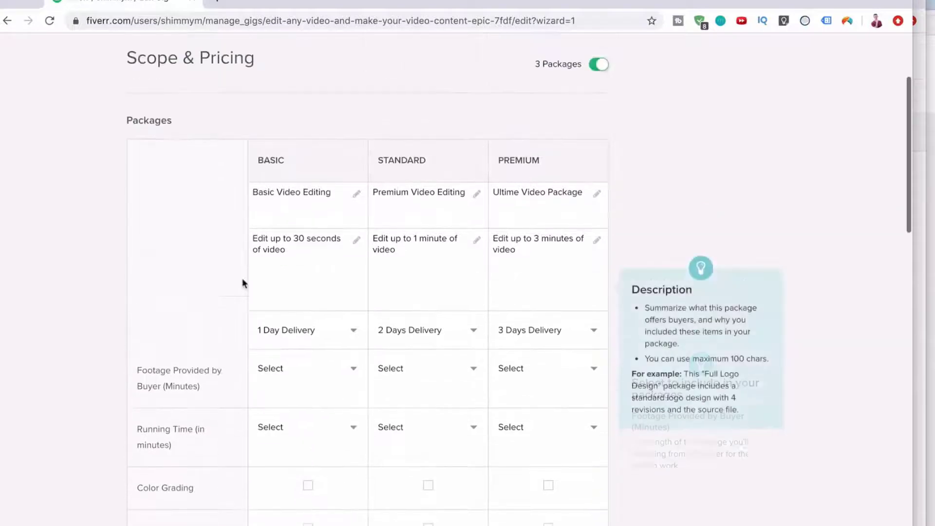
left_click(285, 371)
scroll(284, 401, "up", 10)
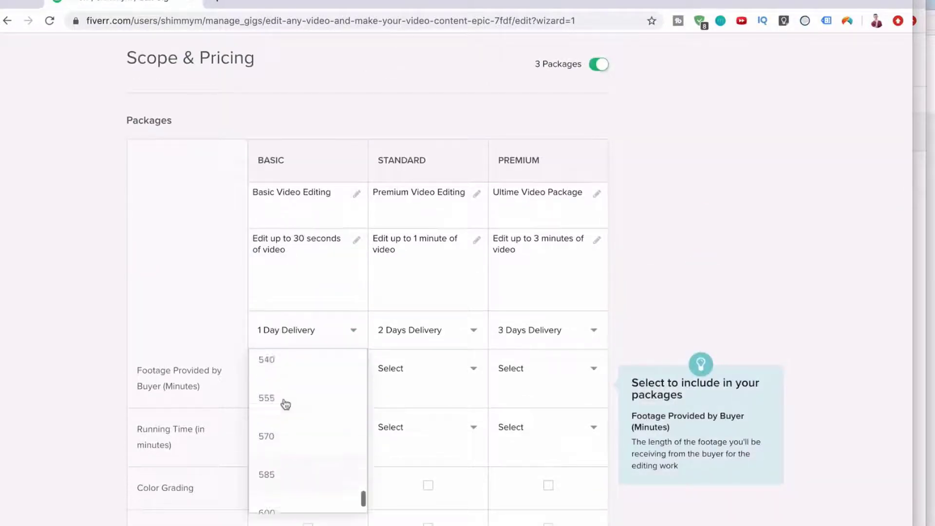
scroll(284, 399, "down", 3)
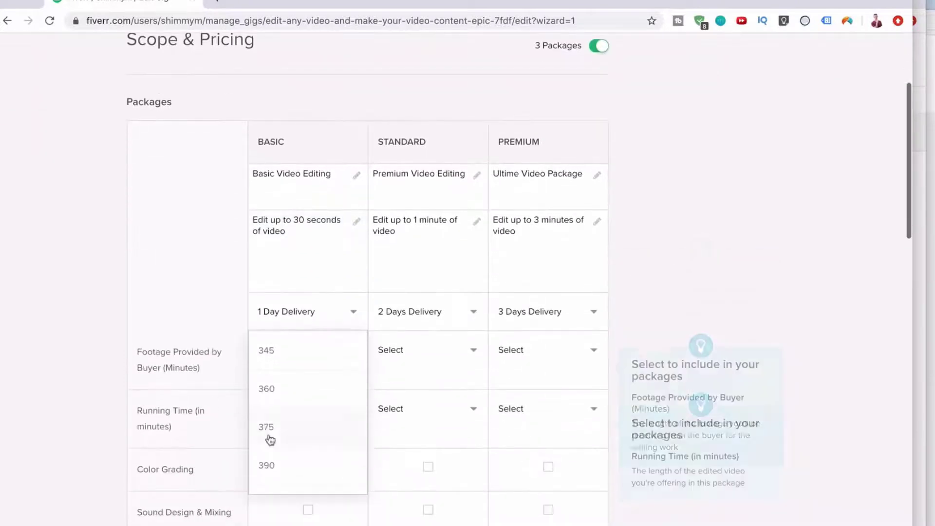
scroll(270, 439, "up", 10)
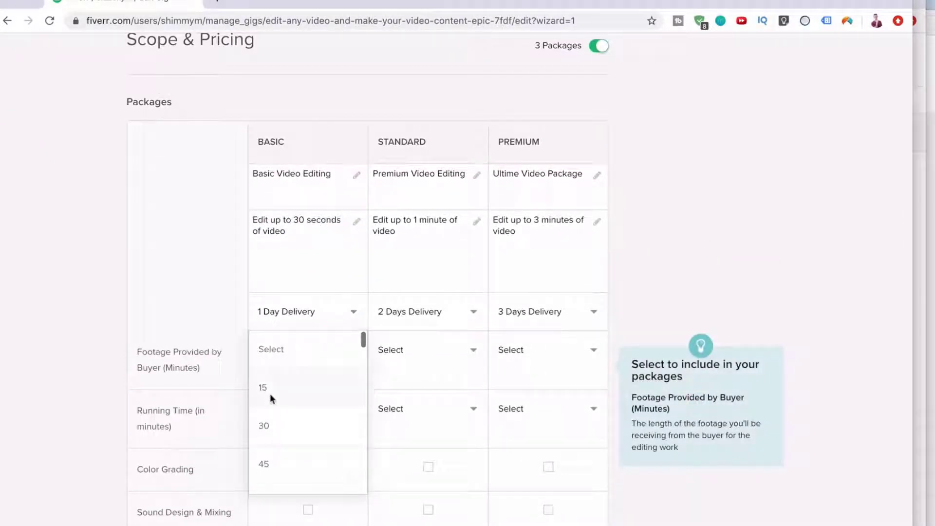
left_click(220, 319)
scroll(309, 351, "down", 1)
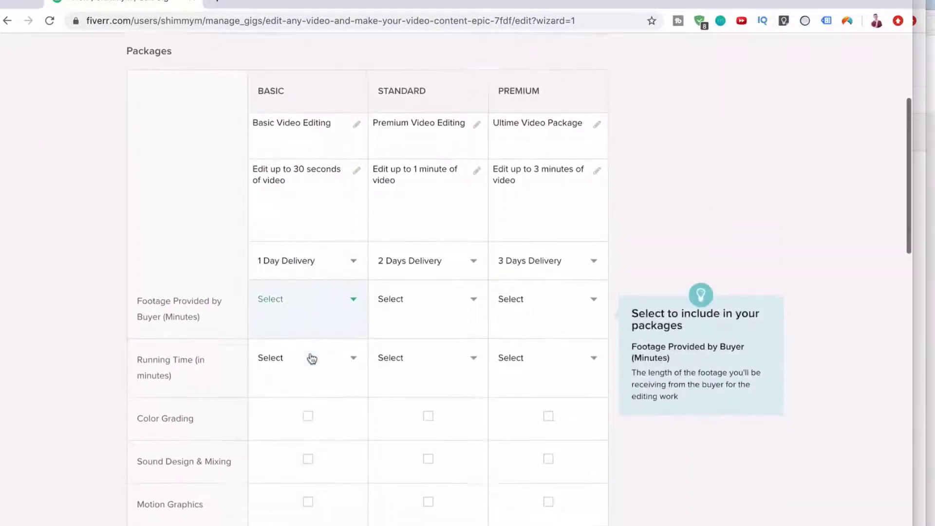
scroll(311, 359, "down", 1)
Set running time to 1 minute for Standard and 3 minutes for Premium, leaving Basic unset.
left_click(310, 319)
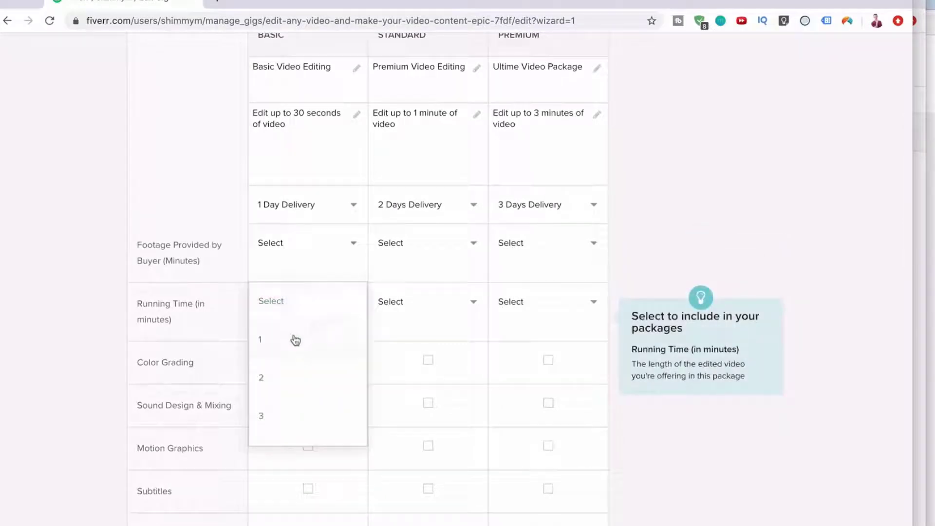
left_click(390, 324)
left_click(403, 317)
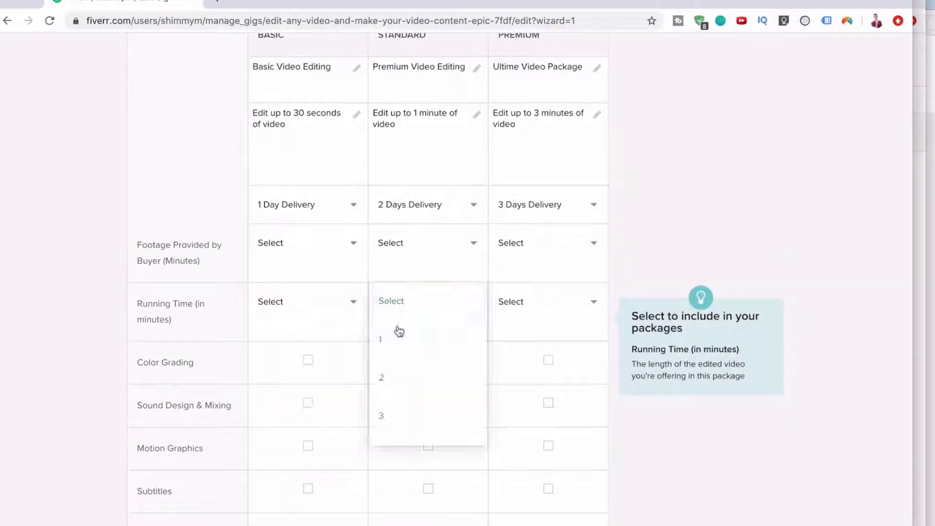
left_click(396, 343)
left_click(547, 312)
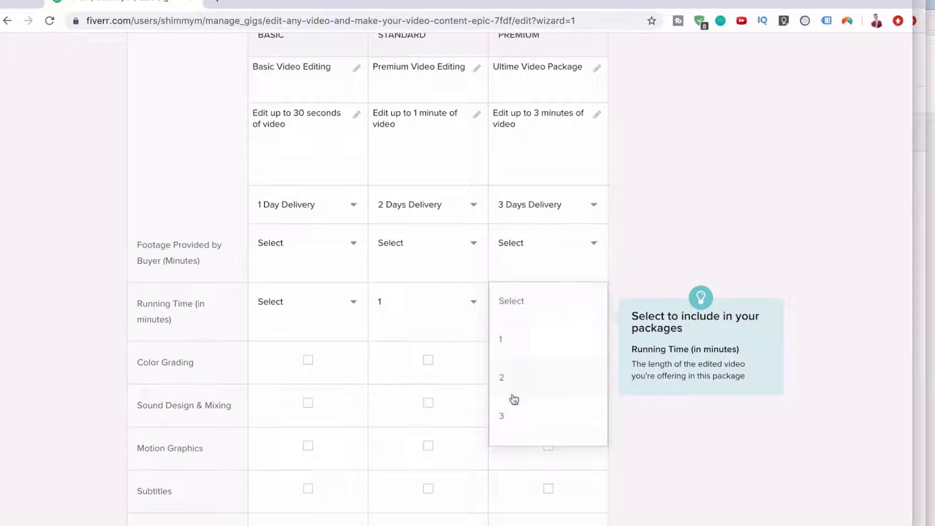
left_click(511, 408)
scroll(371, 400, "down", 1)
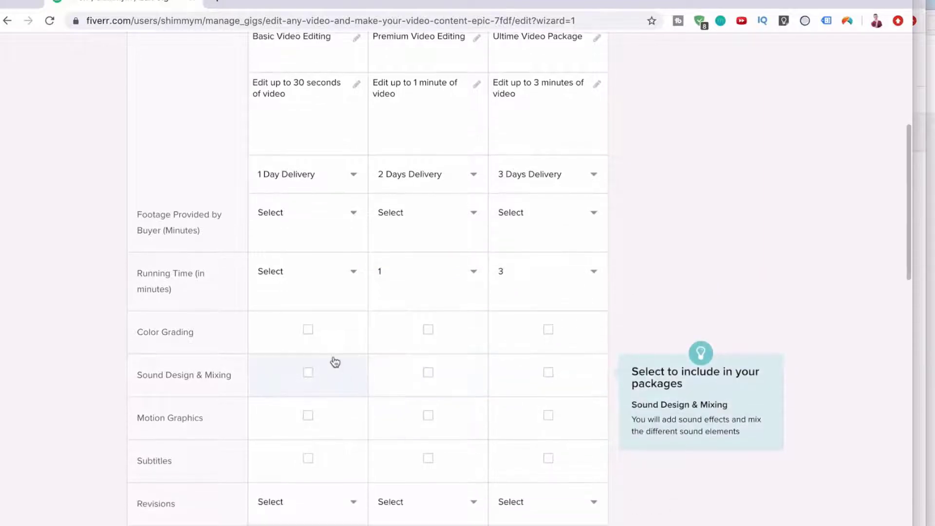
Add Color Grading to Standard and Premium, add Sound Design & Mixing to Premium, and drop its Motion Graphics.
left_click(428, 330)
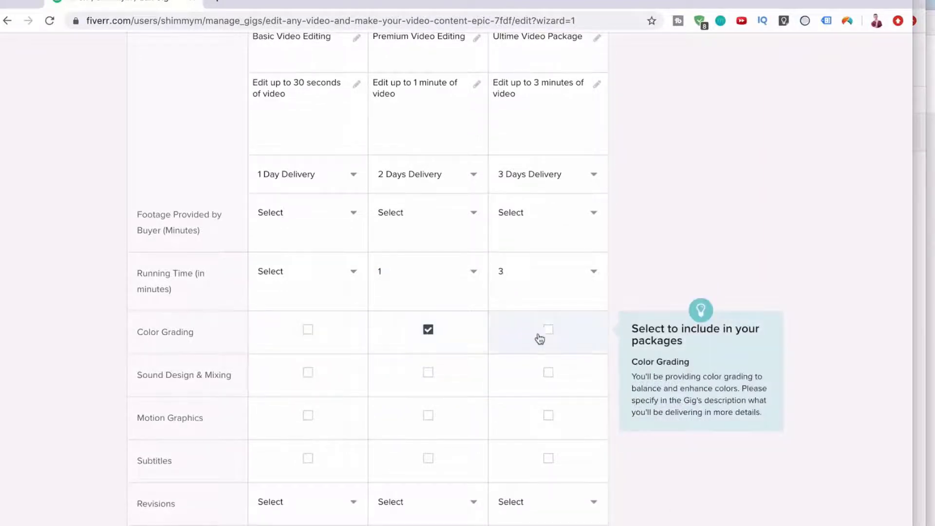
left_click(548, 333)
scroll(547, 339, "down", 1)
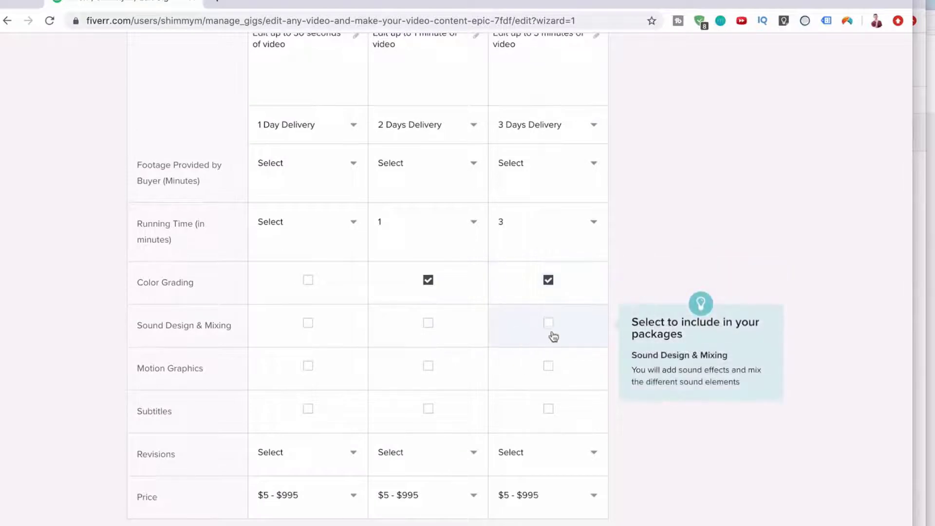
left_click(553, 335)
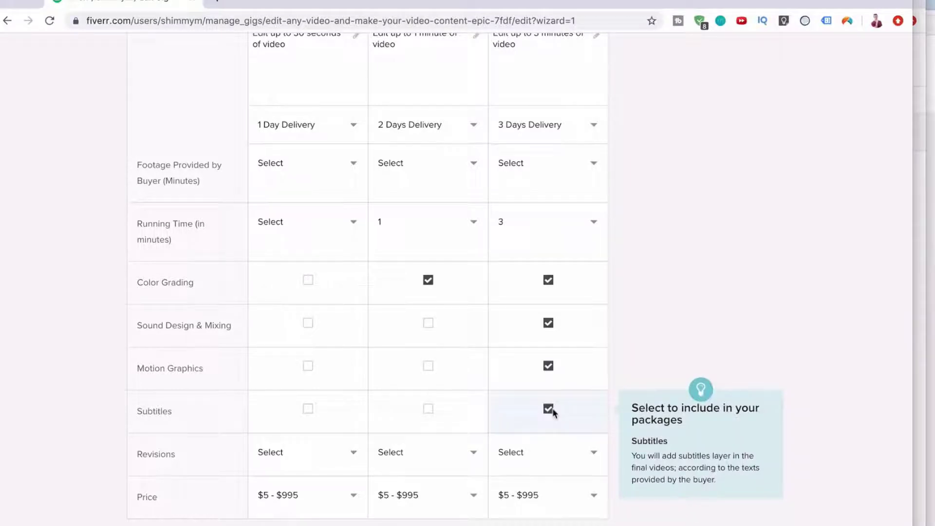
left_click(548, 366)
scroll(343, 404, "down", 2)
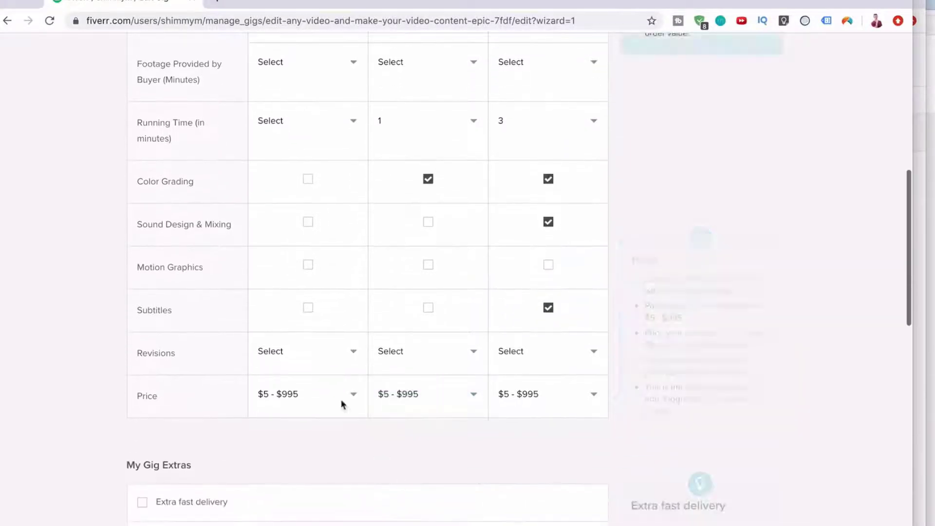
Set revisions to 0 for Basic, 0 for Standard and 1 for Premium.
left_click(312, 358)
left_click(310, 390)
left_click(416, 358)
left_click(415, 398)
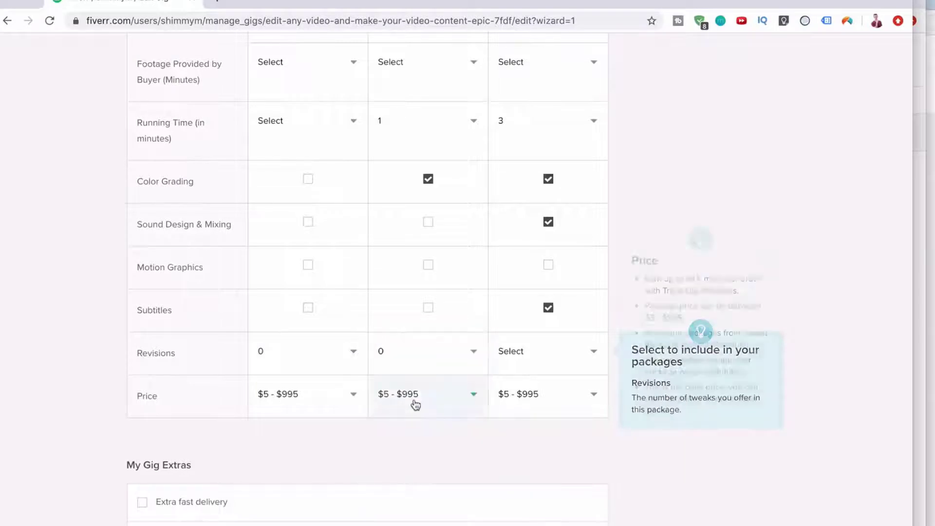
left_click(534, 351)
left_click(508, 425)
scroll(508, 425, "up", 4)
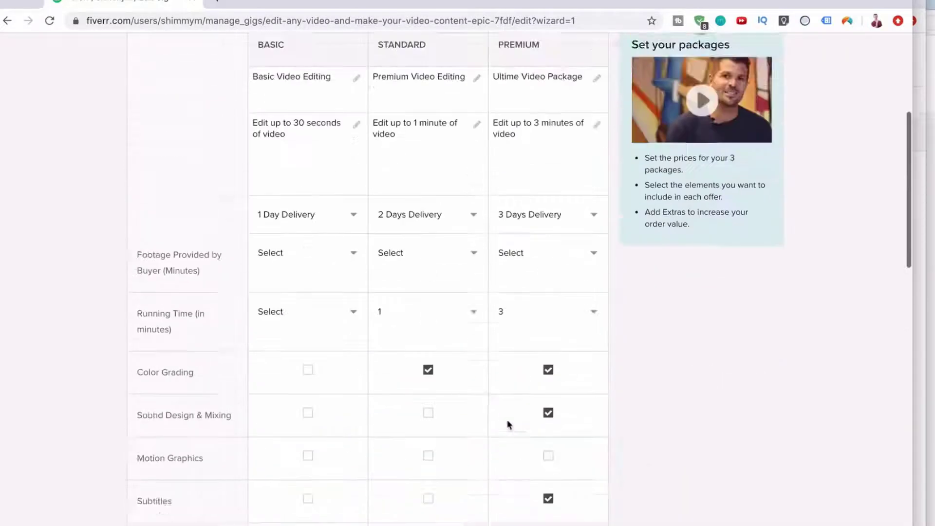
scroll(507, 424, "down", 6)
Price the packages at $25 Basic, $70 Standard and $150 Premium.
left_click(295, 317)
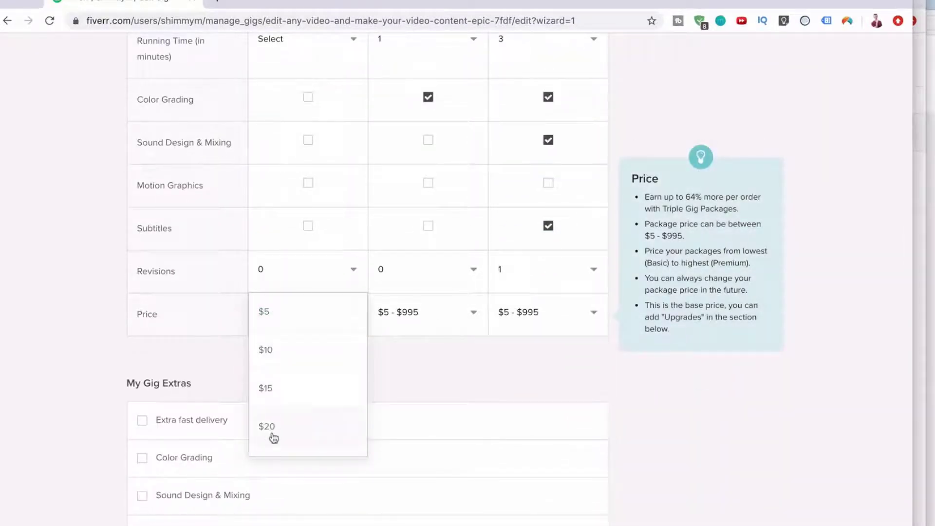
scroll(273, 438, "down", 1)
left_click(280, 410)
left_click(413, 312)
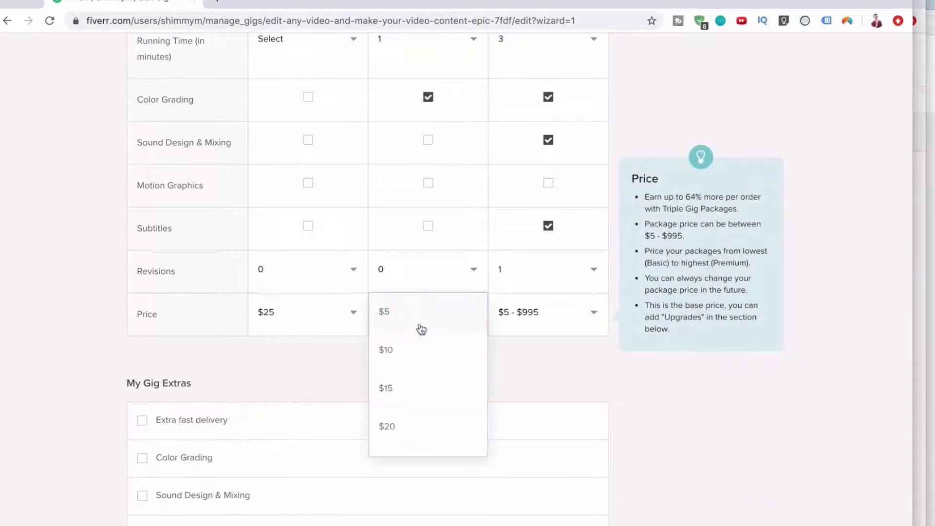
scroll(409, 421, "down", 8)
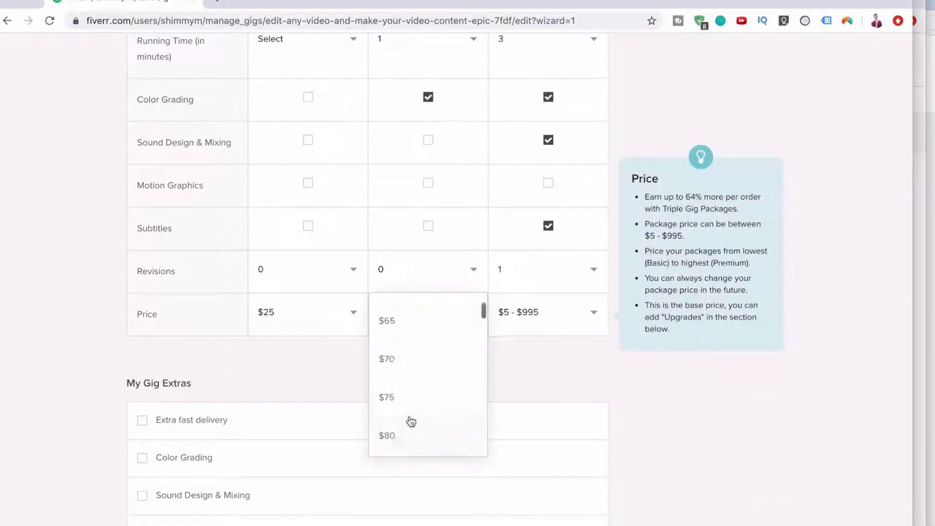
scroll(414, 399, "up", 1)
left_click(413, 390)
left_click(539, 313)
scroll(517, 414, "down", 6)
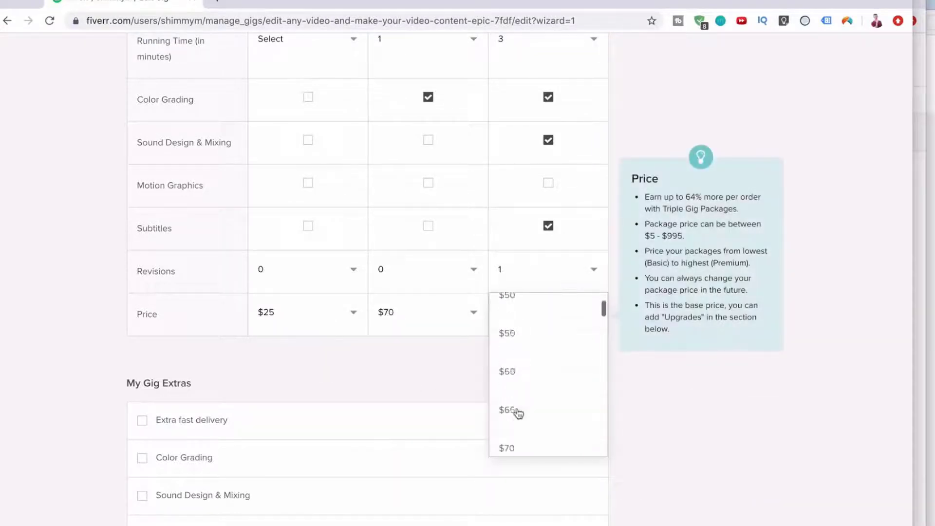
scroll(518, 414, "down", 11)
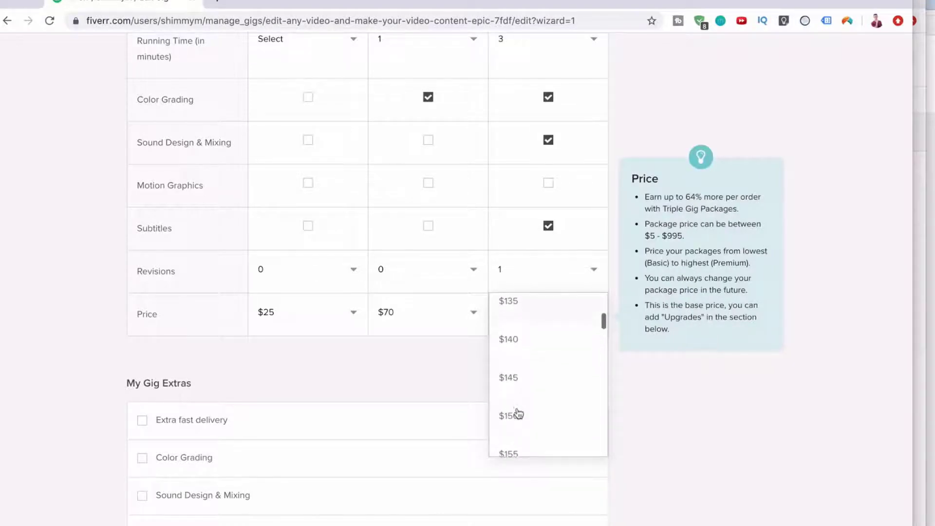
left_click(519, 414)
scroll(522, 377, "up", 10)
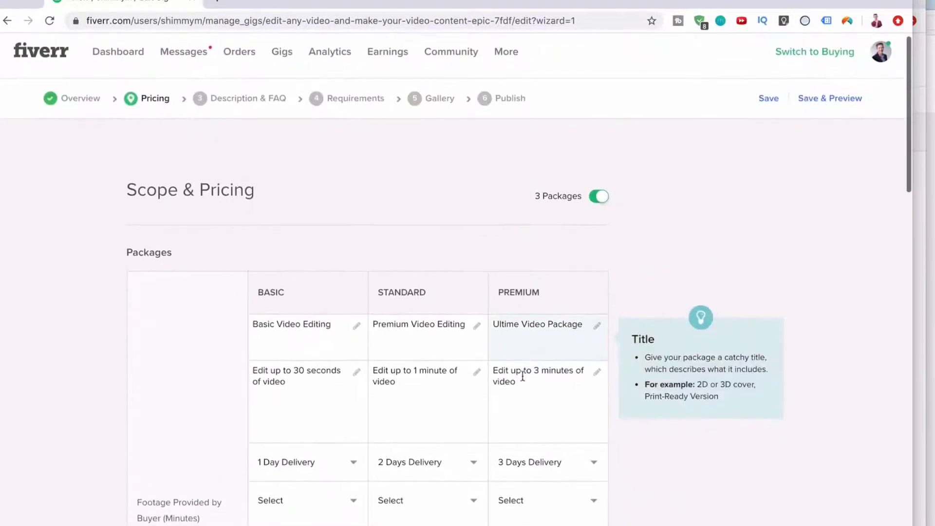
Add a new line 'Professionally edit using Premiere Pro' to the Premium package description.
left_click(523, 376)
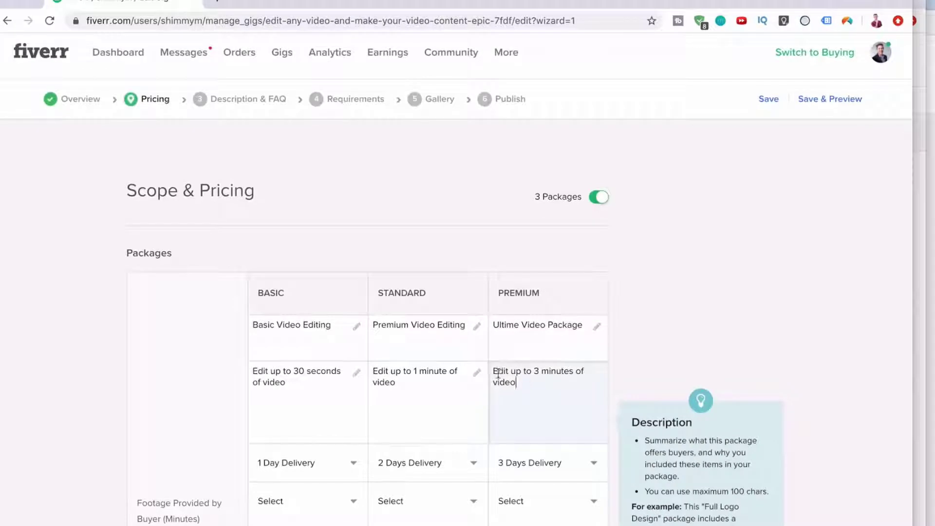
key("Return")
type("Professionally edit using PR")
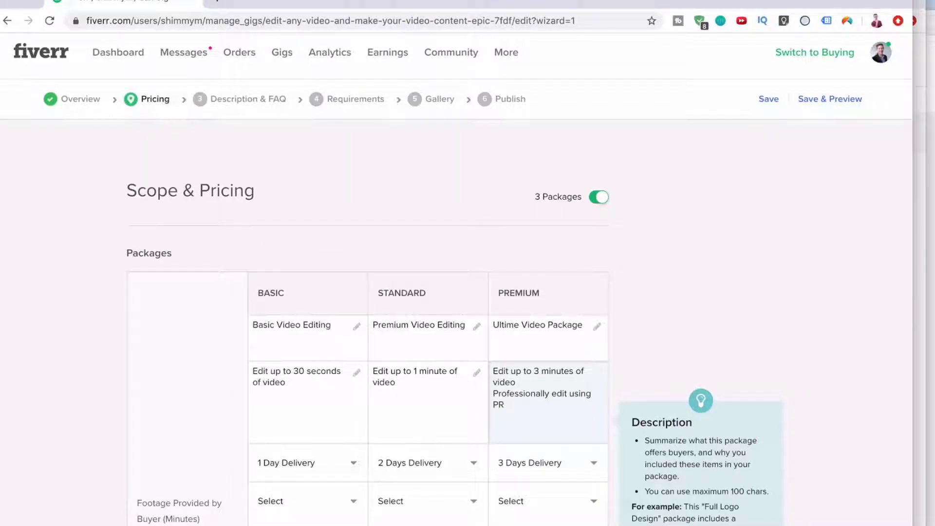
key("BackSpace")
type("remiere Pro")
Search the web for premiere pro in a new tab, then return to the Fiverr gig.
left_click(425, 414)
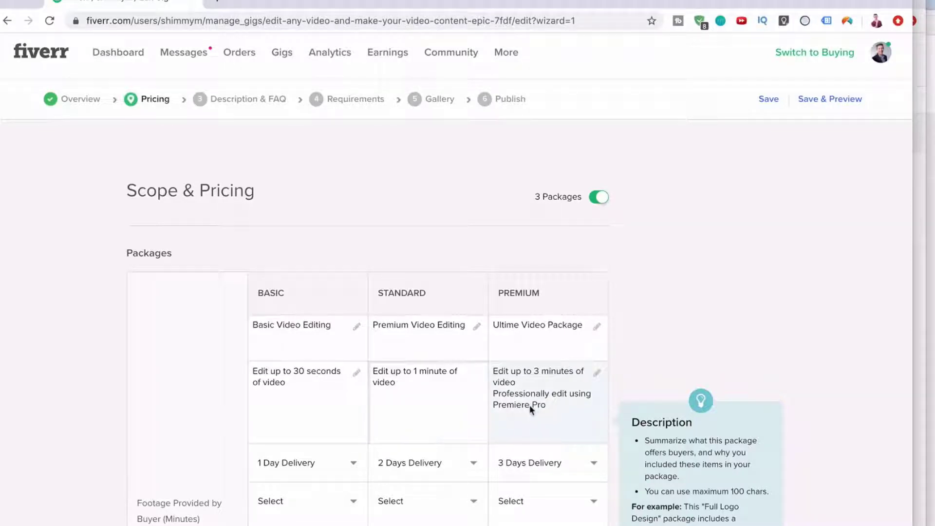
left_click(217, 1)
type("premier")
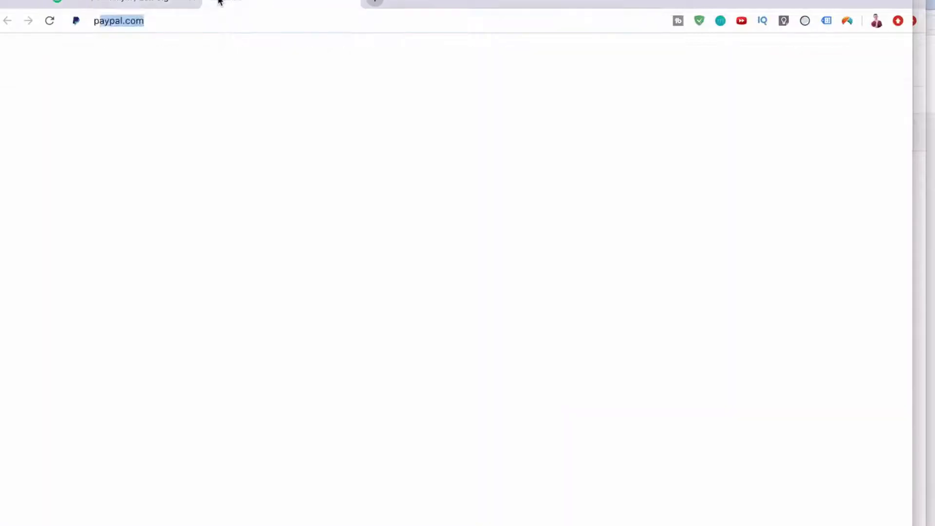
type("e pro")
key("Return")
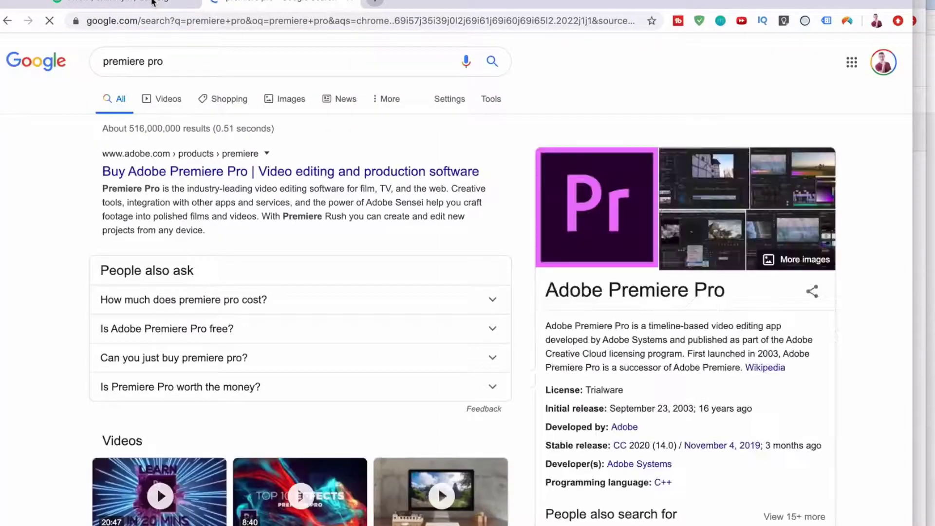
left_click(153, 3)
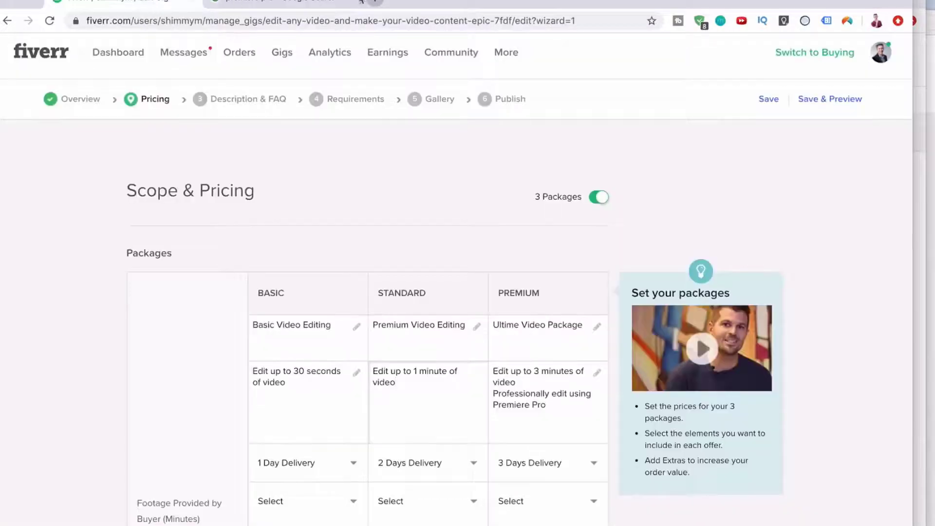
Write 'Professionally edit with Final cut pro' as the Standard description's second line, fixing the capitalisation.
mouse_move(340, 343)
scroll(411, 319, "down", 2)
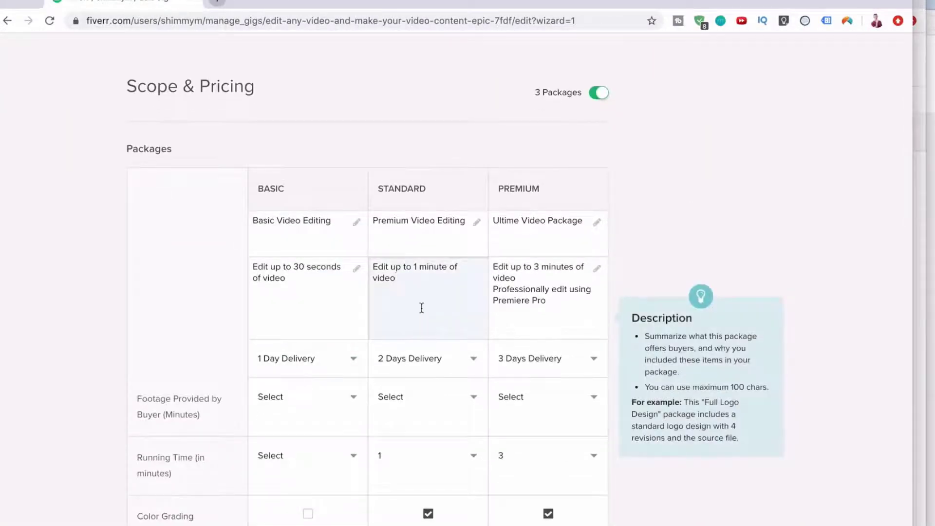
type("E")
type("rofe")
type("ssionall")
type("y Edi")
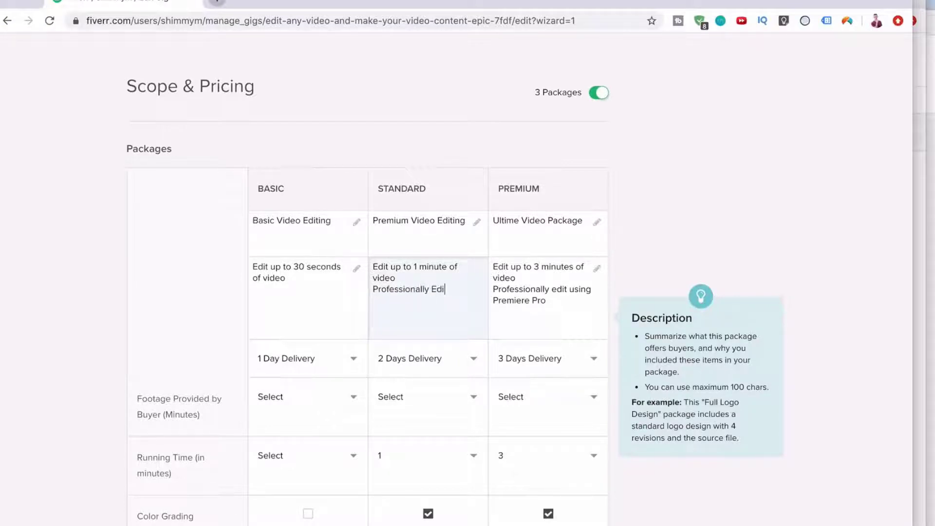
type("t with")
left_click(437, 289)
type("Final cut pro")
left_click(580, 309)
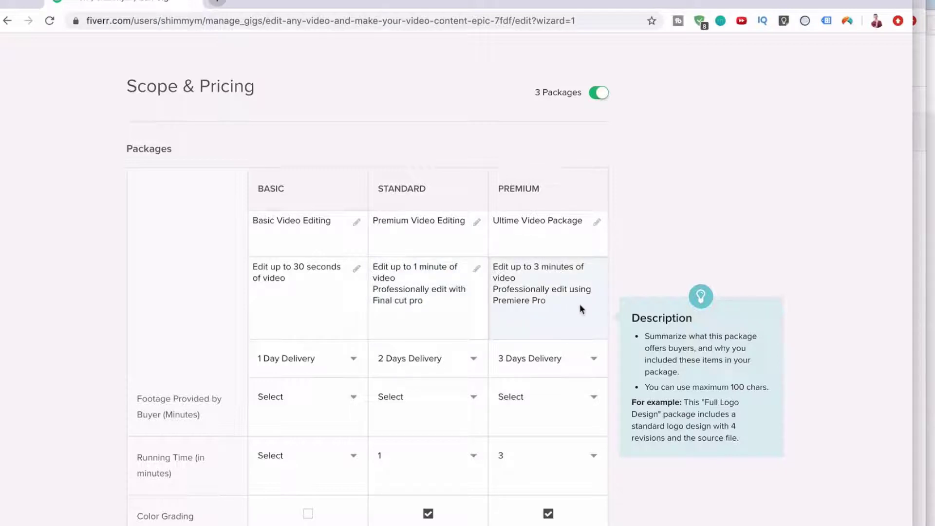
scroll(581, 309, "down", 15)
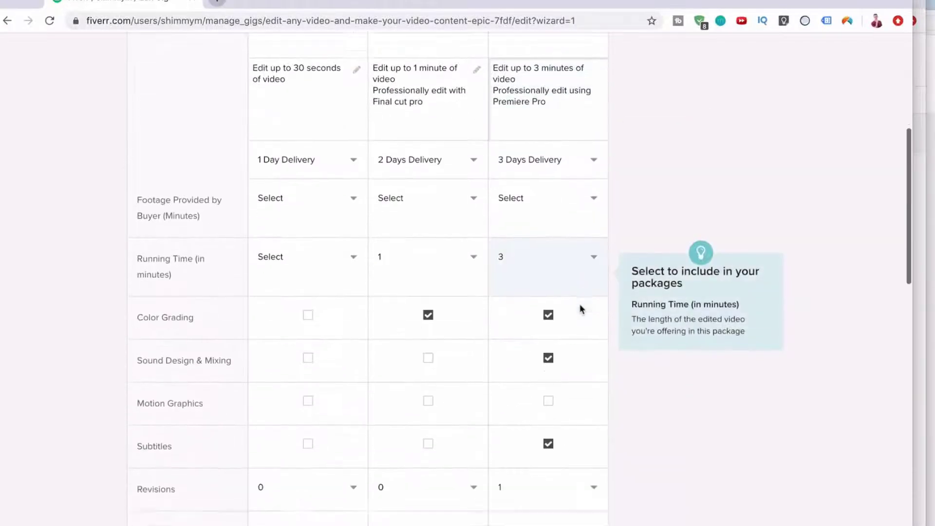
Enable the Extra fast delivery extra with 1-day delivery for Basic, Standard and Premium.
scroll(148, 133, "up", 2)
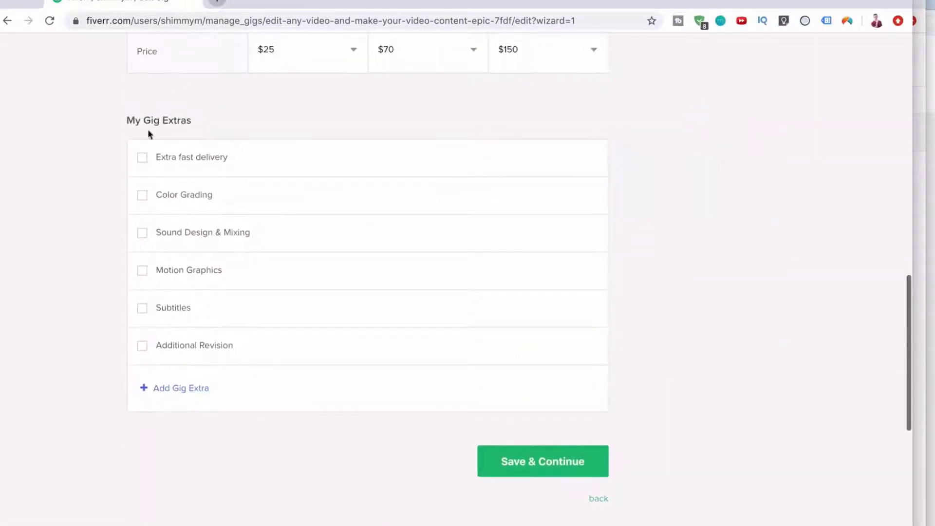
left_click(143, 157)
left_click(436, 196)
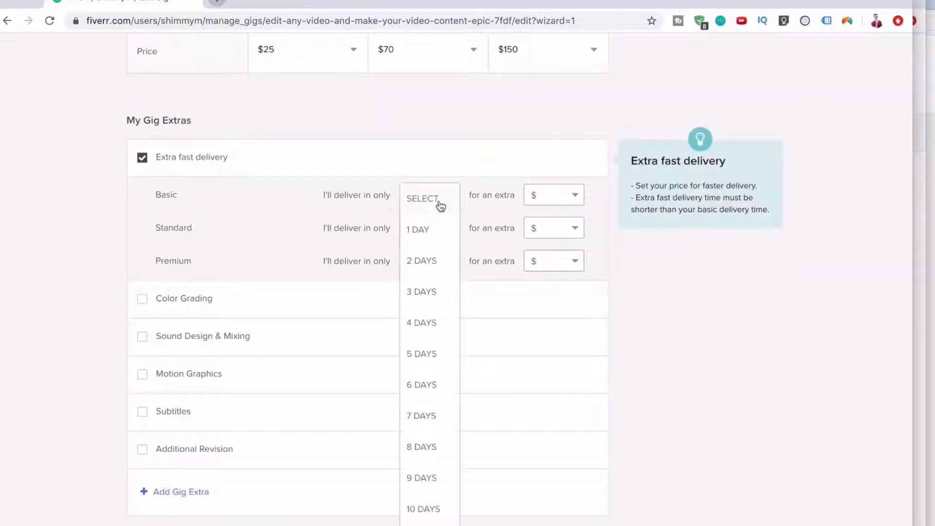
left_click(432, 231)
left_click(433, 229)
left_click(428, 263)
left_click(428, 263)
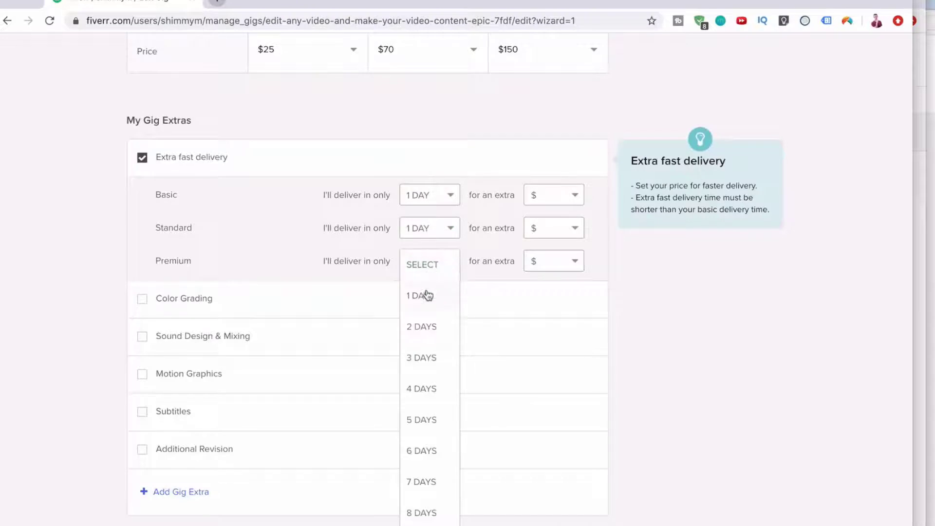
left_click(426, 294)
Price the 1-day fast delivery at $5 Basic, $15 Standard and $30 Premium.
left_click(561, 206)
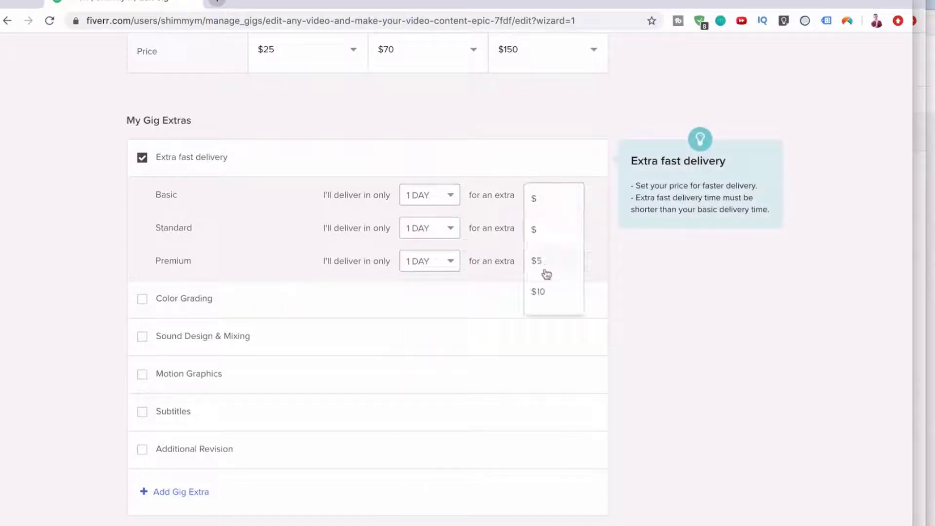
left_click(543, 270)
left_click(556, 236)
scroll(554, 263, "down", 1)
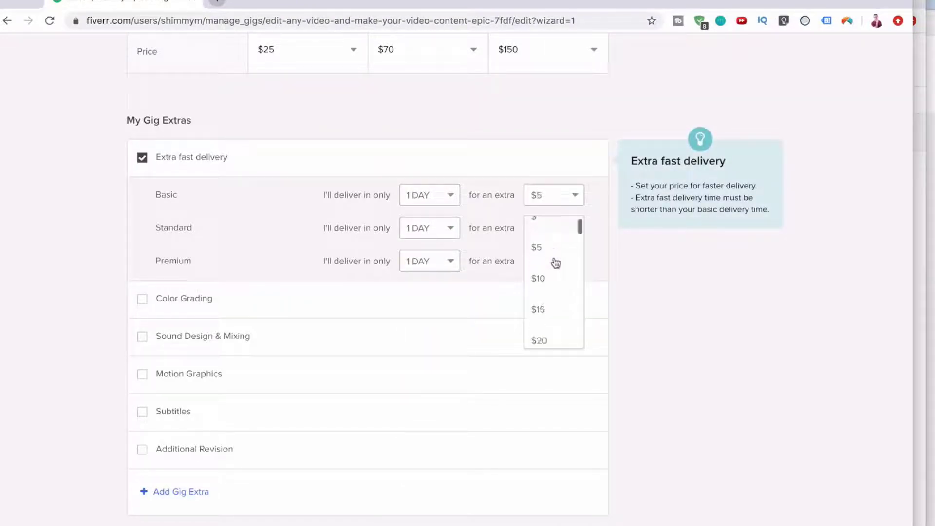
left_click(538, 294)
left_click(550, 262)
scroll(542, 313, "down", 3)
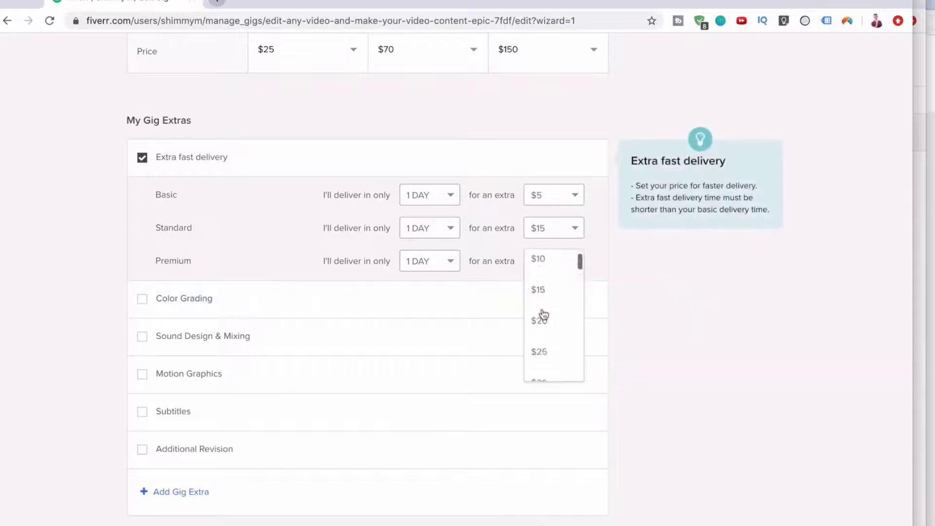
left_click(539, 346)
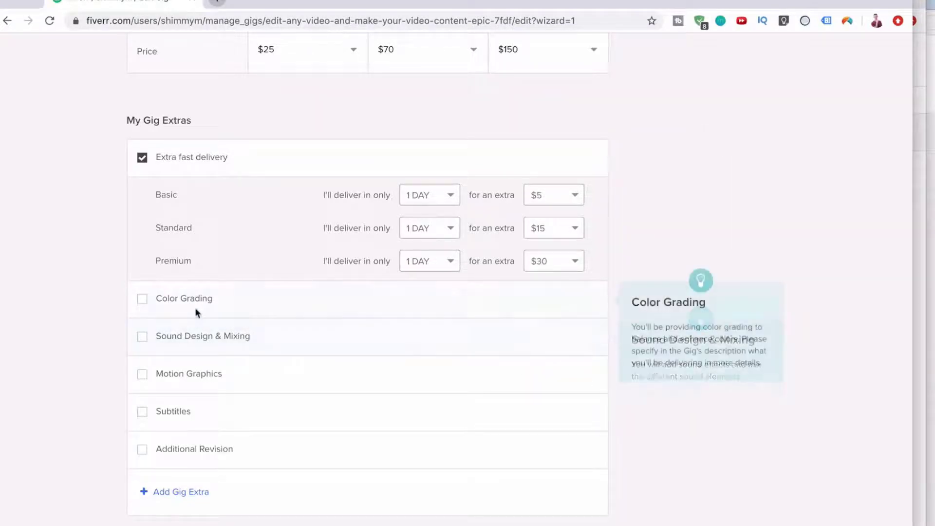
Add the Color Grading extra at a price of $15.
left_click(143, 305)
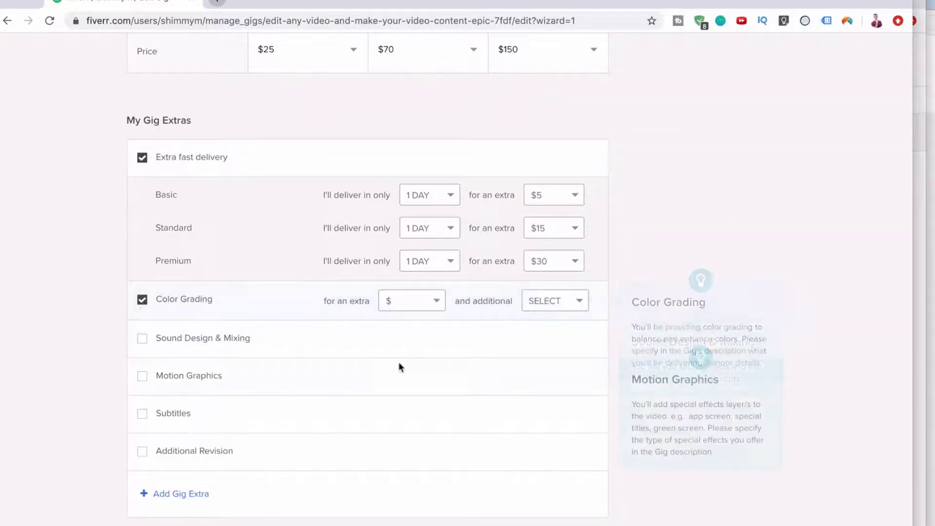
left_click(427, 305)
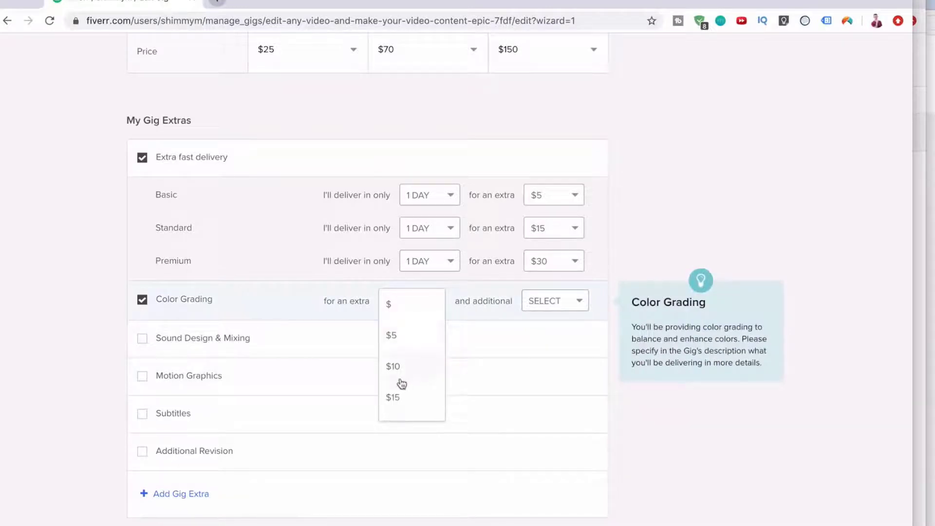
left_click(393, 398)
left_click(569, 305)
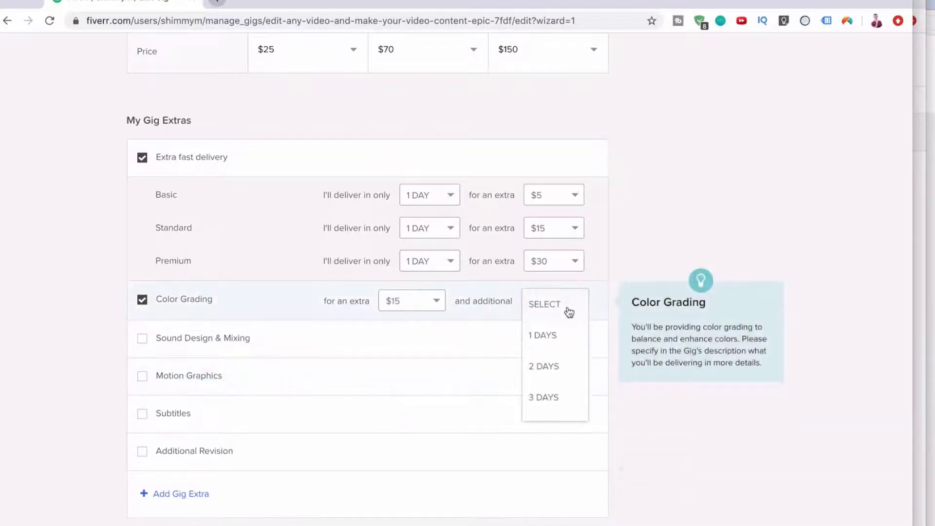
Give the Color Grading extra 1 additional day of delivery.
left_click(549, 336)
scroll(547, 349, "up", 10)
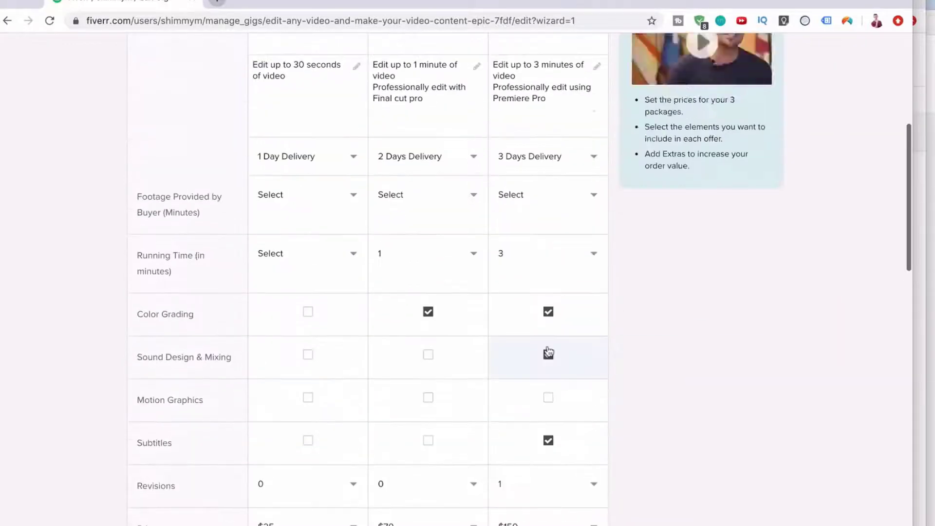
scroll(547, 351, "down", 2)
scroll(334, 332, "up", 3)
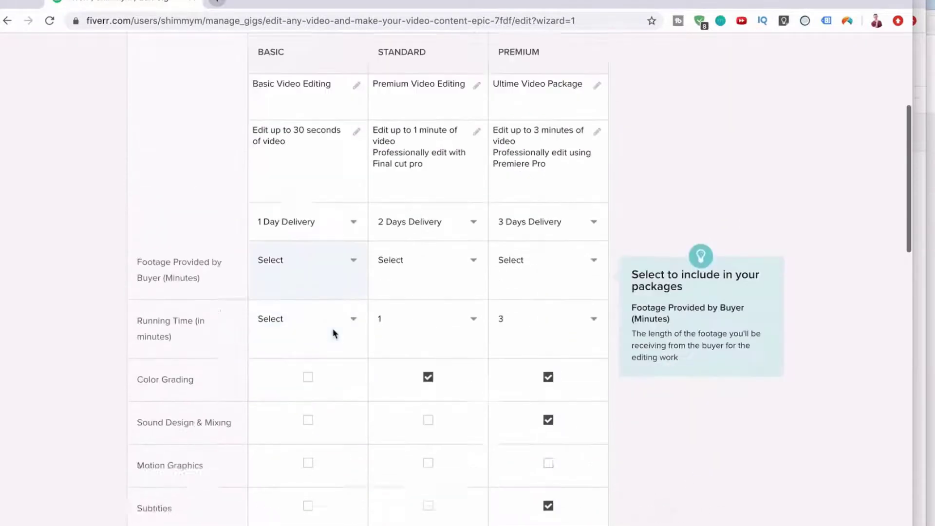
scroll(334, 331, "down", 15)
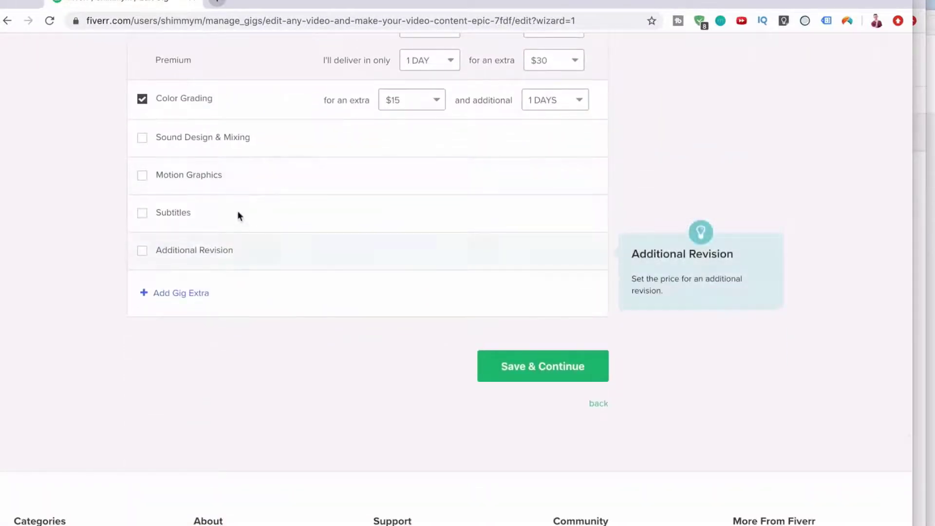
Add the Subtitles extra at $45 with 2 additional days.
left_click(142, 214)
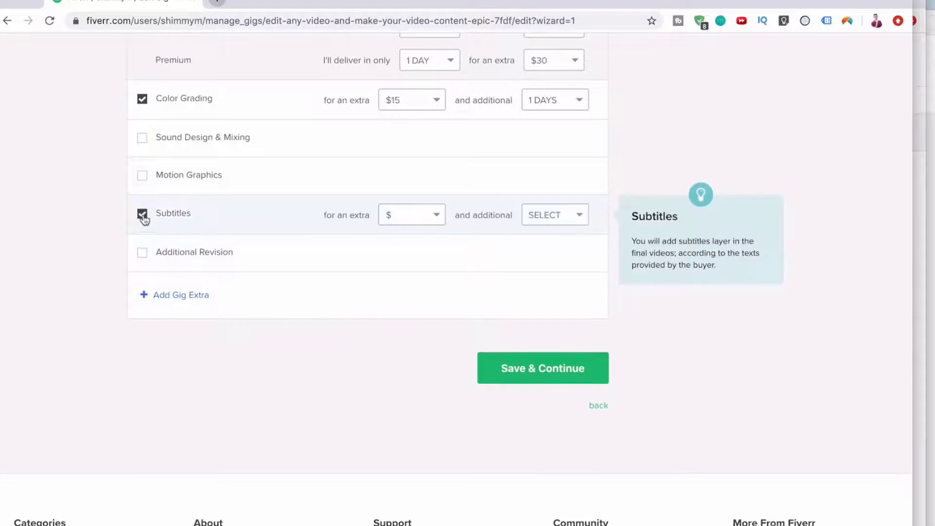
left_click(407, 217)
scroll(413, 296, "down", 3)
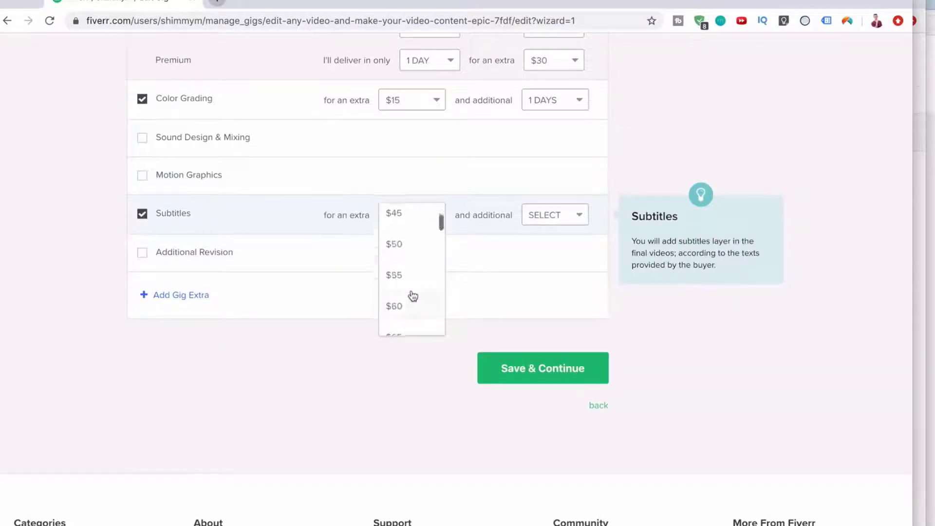
left_click(401, 296)
left_click(552, 216)
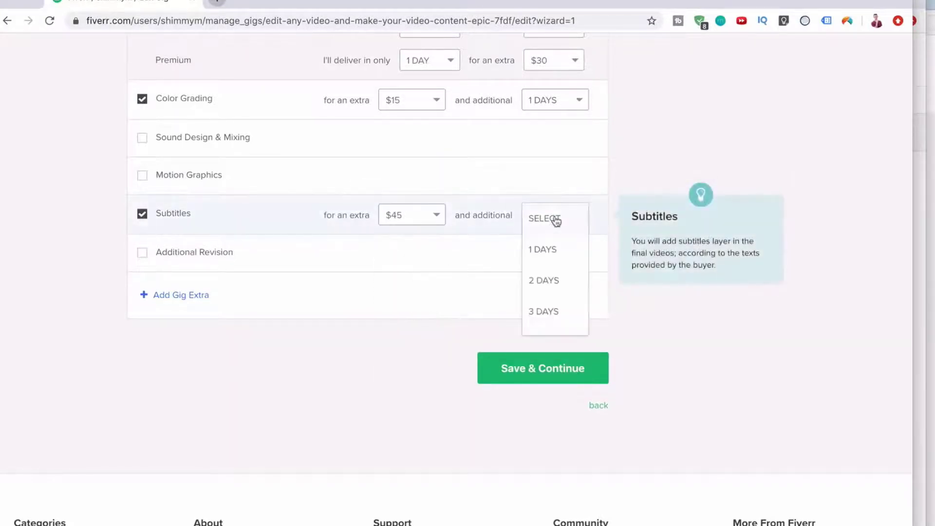
left_click(542, 287)
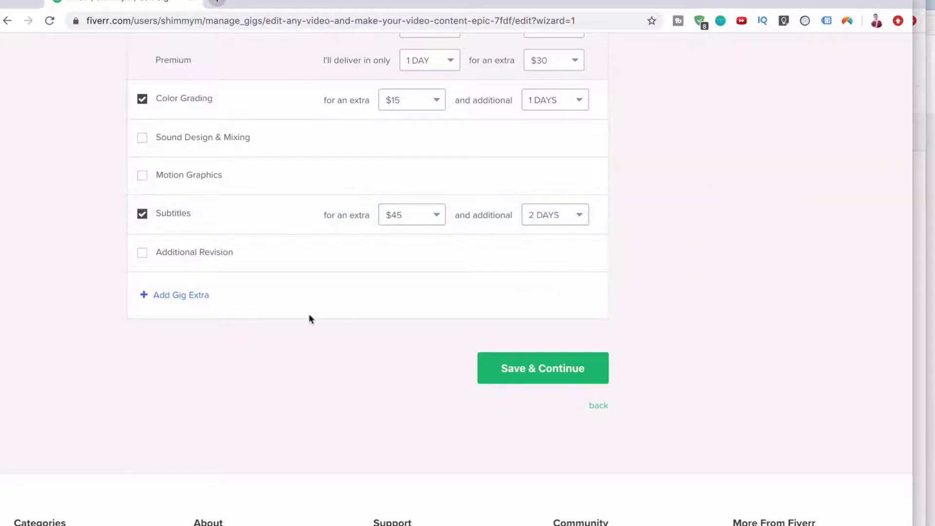
Try saving the pricing, which reports a fast-delivery duration error.
left_click(505, 368)
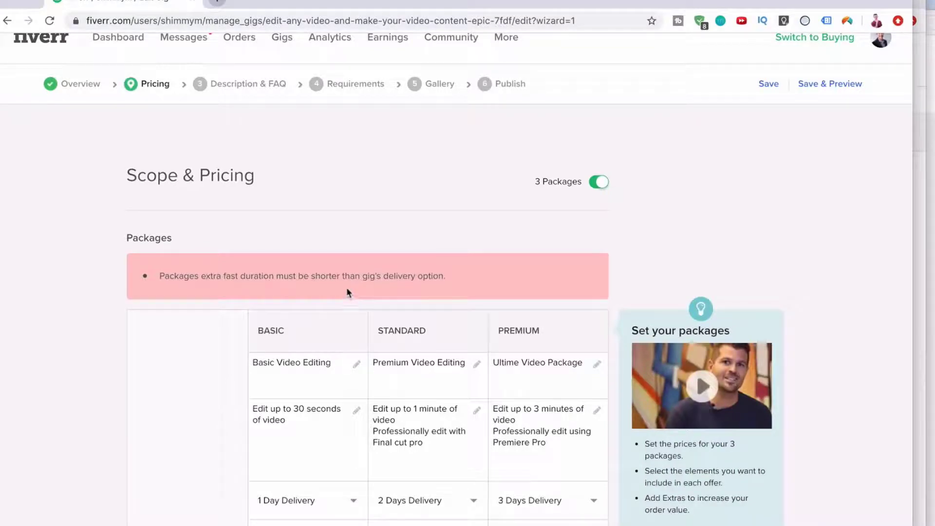
scroll(348, 289, "down", 6)
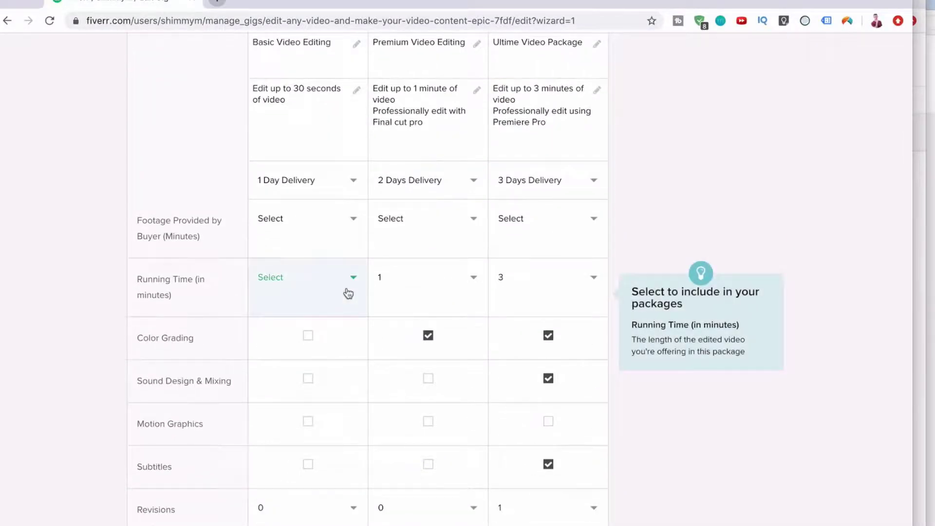
scroll(370, 307, "down", 9)
scroll(436, 278, "up", 8)
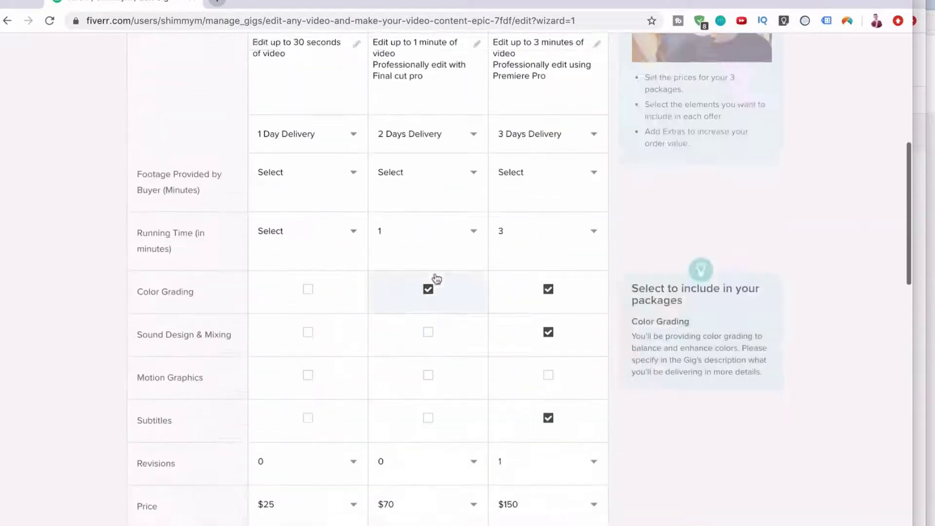
scroll(436, 278, "up", 3)
Set Basic, Standard and Premium delivery to 2, 3 and 4 days, then save the pricing.
left_click(335, 277)
left_click(328, 310)
left_click(403, 280)
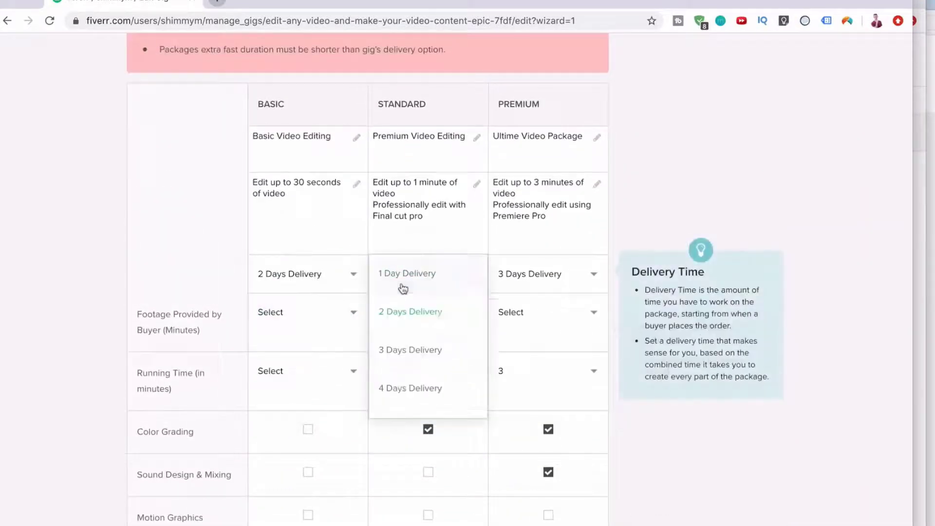
left_click(411, 298)
left_click(580, 224)
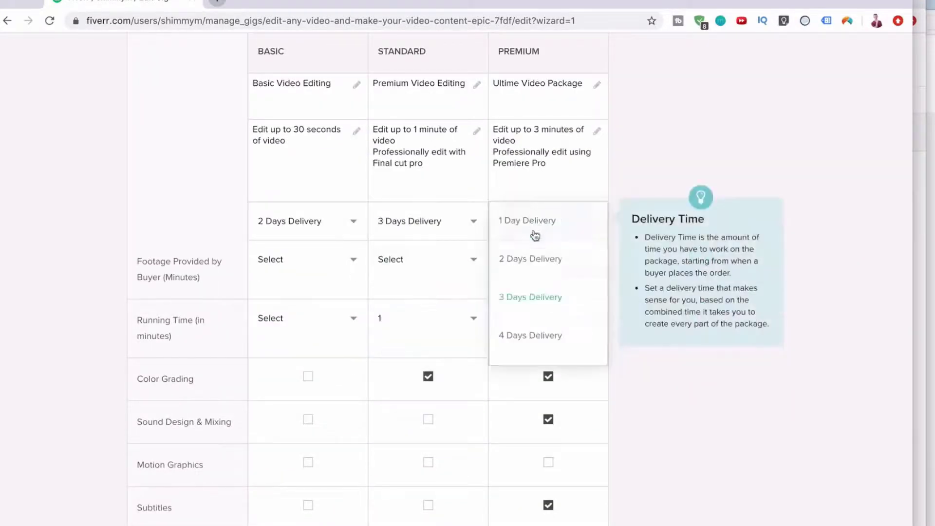
left_click(519, 339)
scroll(517, 340, "down", 10)
scroll(497, 198, "up", 2)
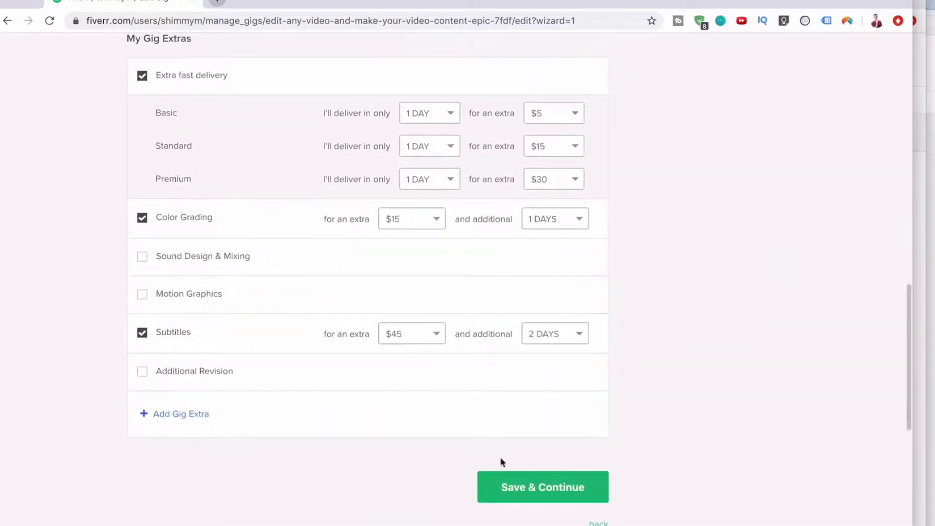
left_click(504, 490)
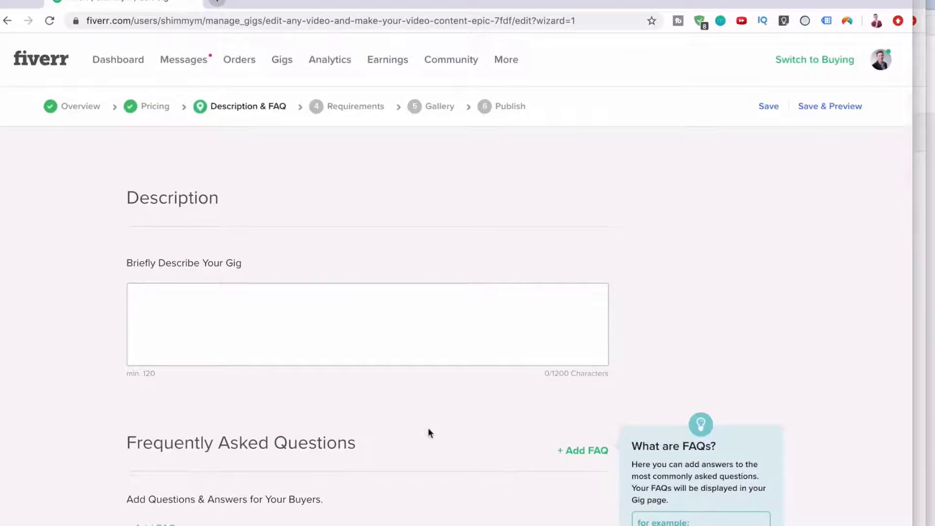
Begin the description asking buyers to message first, correcting the typo to 'proficient'.
left_click(358, 357)
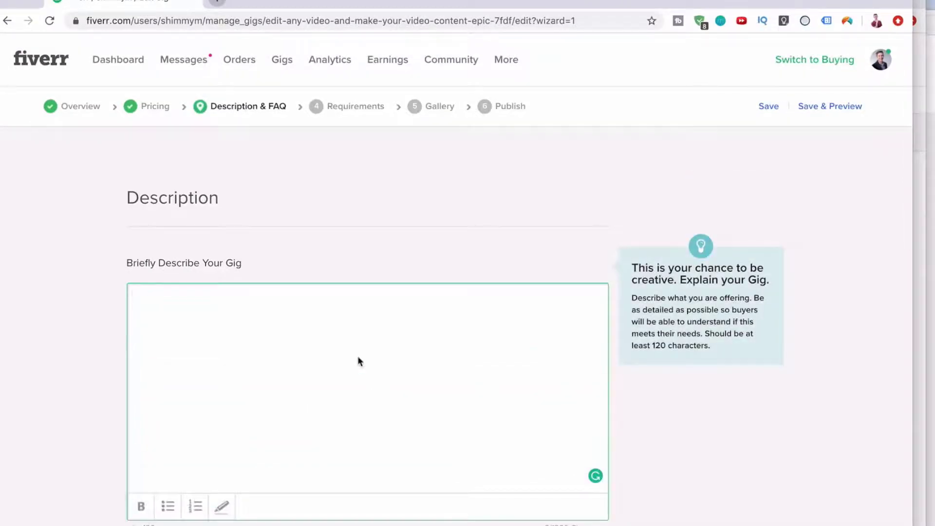
scroll(358, 358, "down", 10)
scroll(357, 358, "up", 10)
left_click(359, 361)
scroll(359, 361, "down", 3)
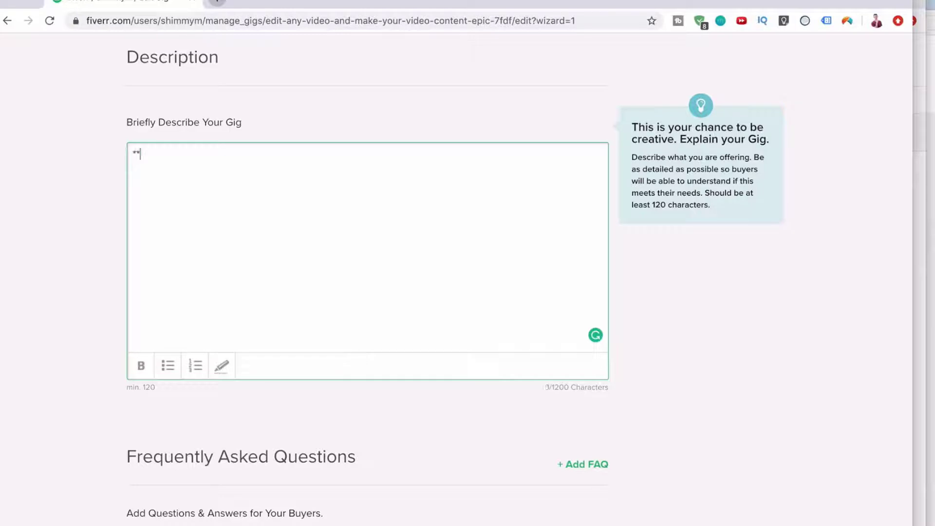
type("**Please message me you")
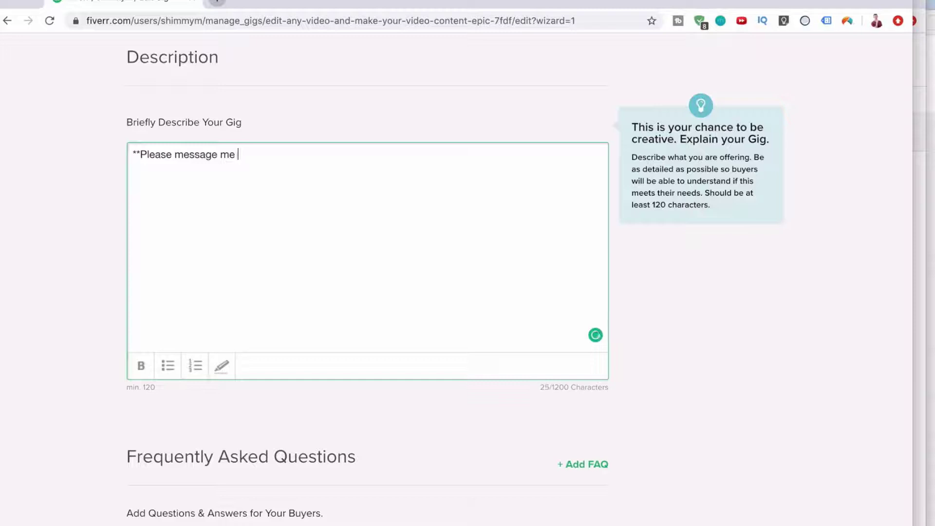
type("before ordering so we ")
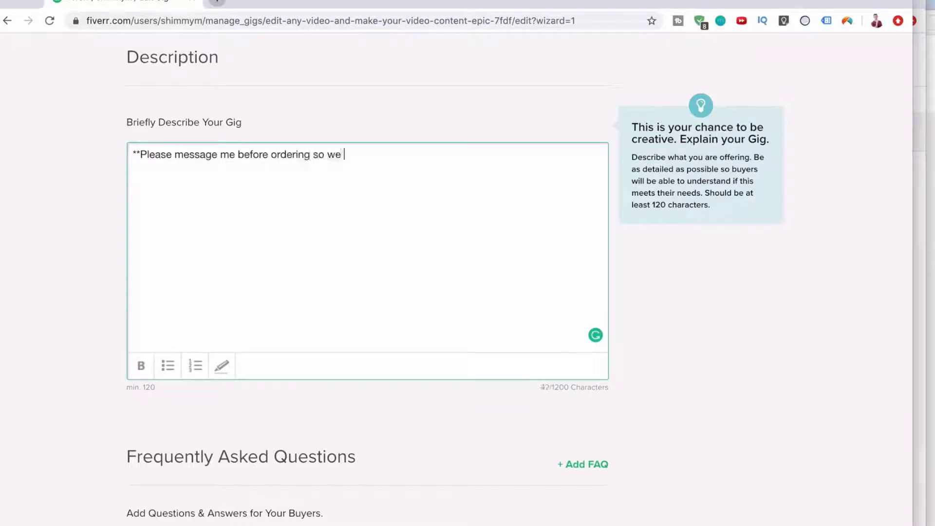
type("can go over exactly what ")
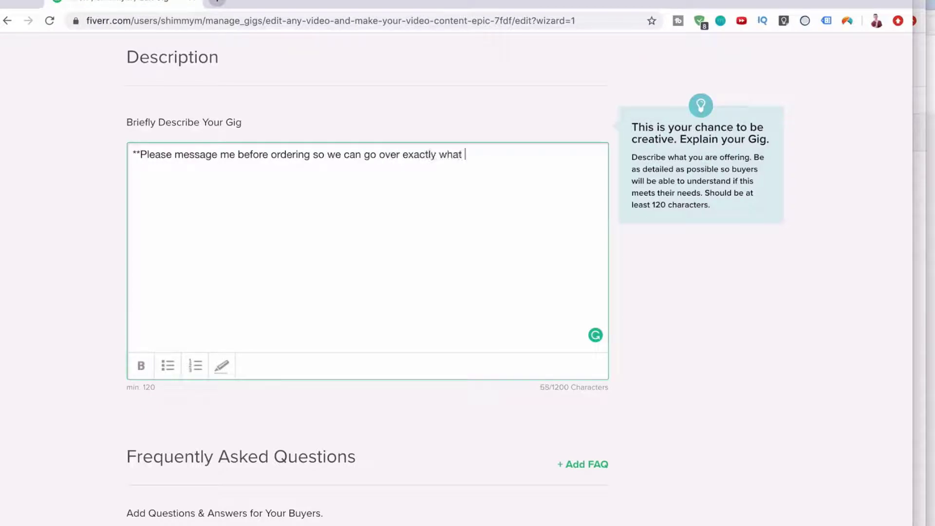
type("your requirements would be")
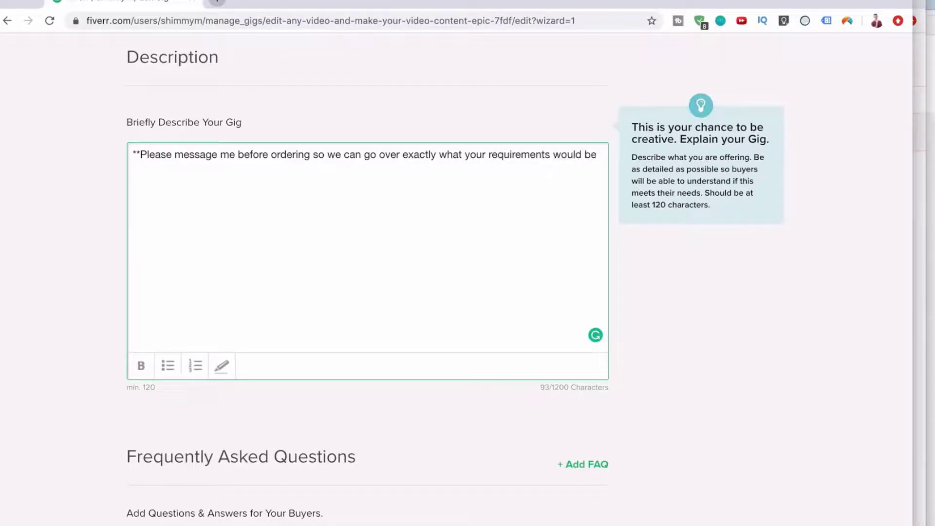
type("**  ")
type("I am")
type(" veryu profi")
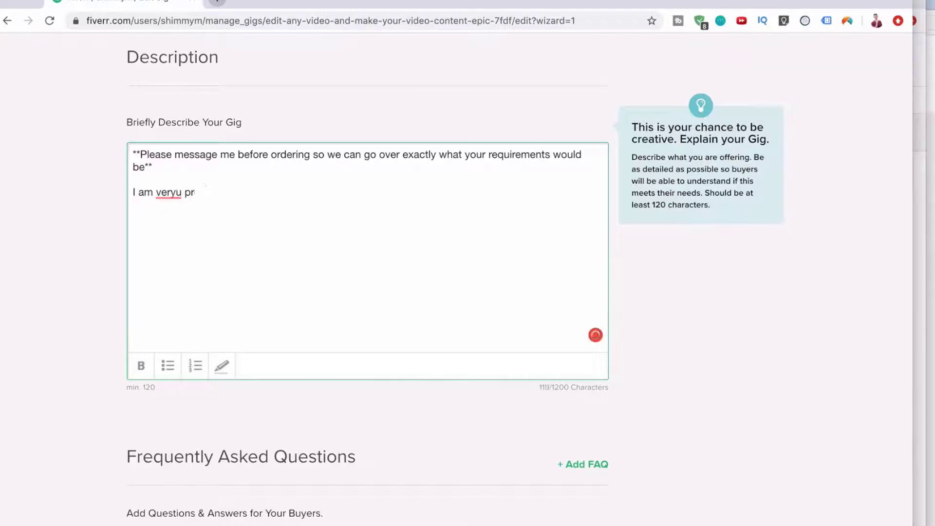
key("BackSpace")
type("proficiant")
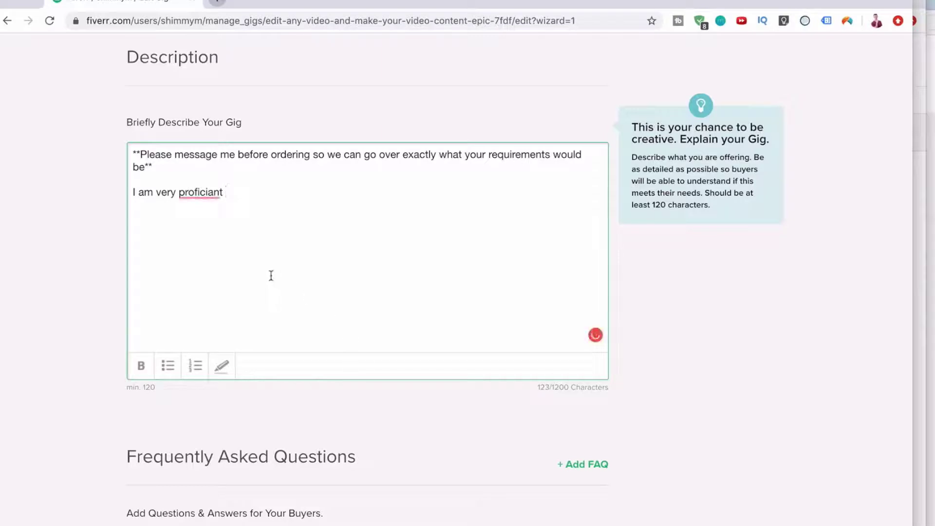
mouse_move(204, 193)
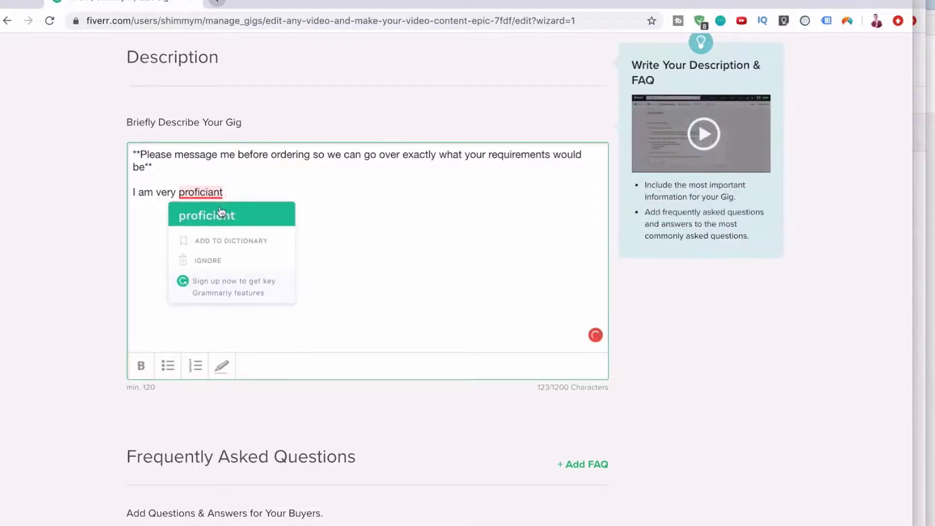
left_click(223, 215)
left_click(233, 199)
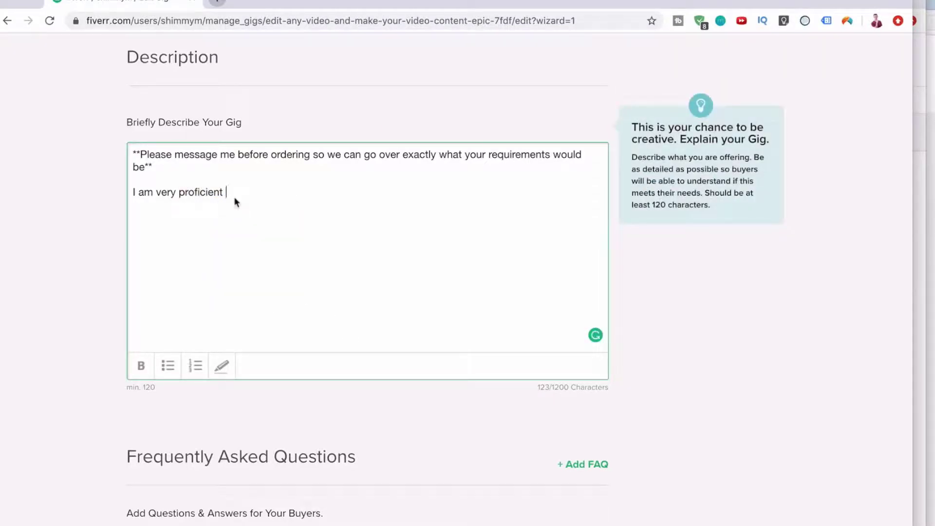
Add paragraphs on 5 years of Adobe Premiere Pro, messaging first, fast work, and a closing line.
type("in video editing. I have been using")
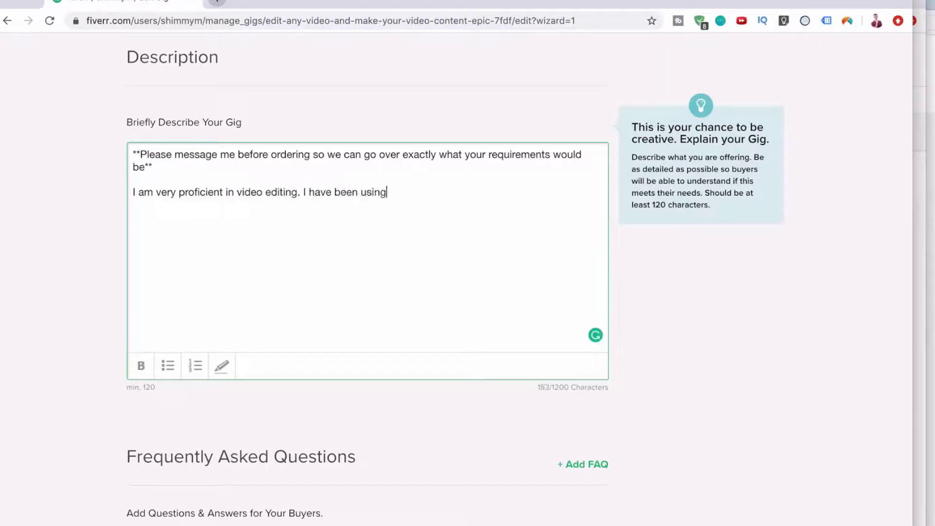
type(" Adobe Premiere Pro for over 5 years and I feel like I will be able to handle any project you may throw at me.")
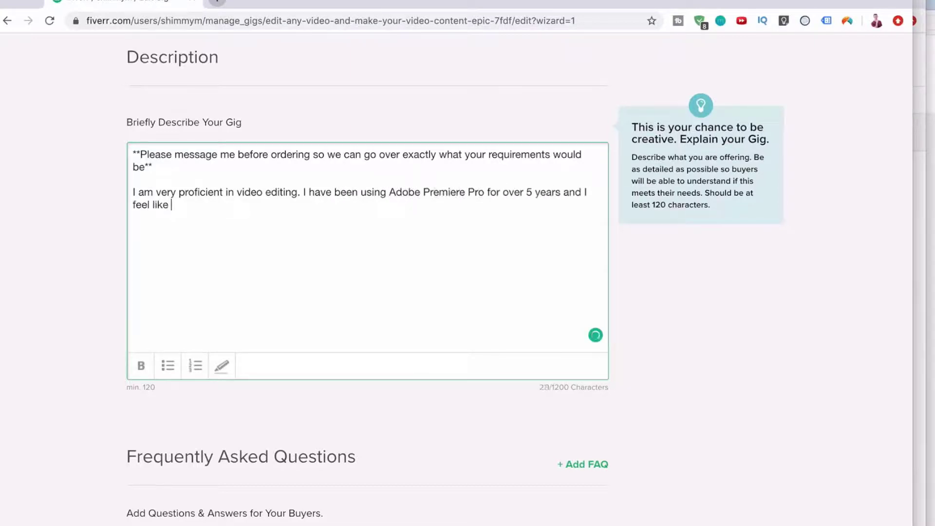
key("Return")
key("Return")
type("My basic gigs are below however I suggest messaging me first as video editing is such a custom job and I want to make sure you get exactly what you need.")
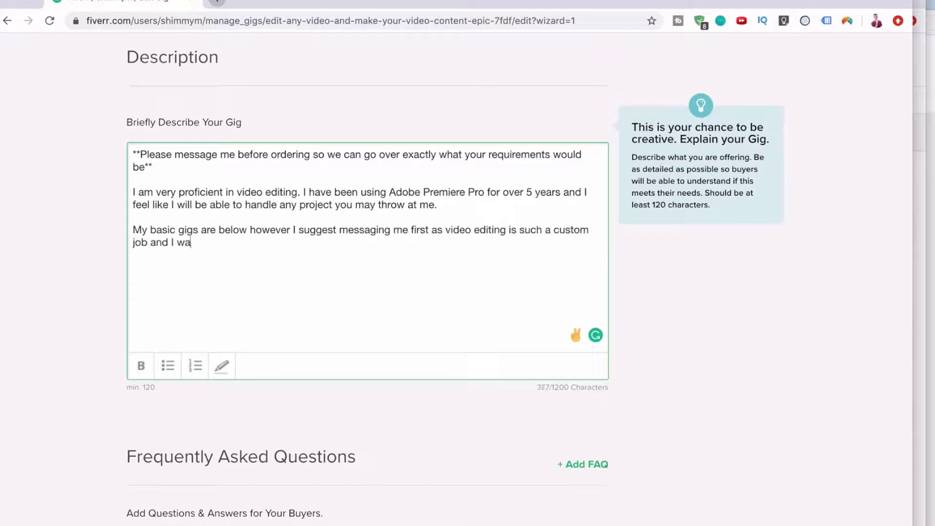
key("Return")
key("Return")
type("I like to get to work incredibly fast and I am able to do a whole hoard of things with your video, from adding subtitles to sound effects. Nothing is to hard.")
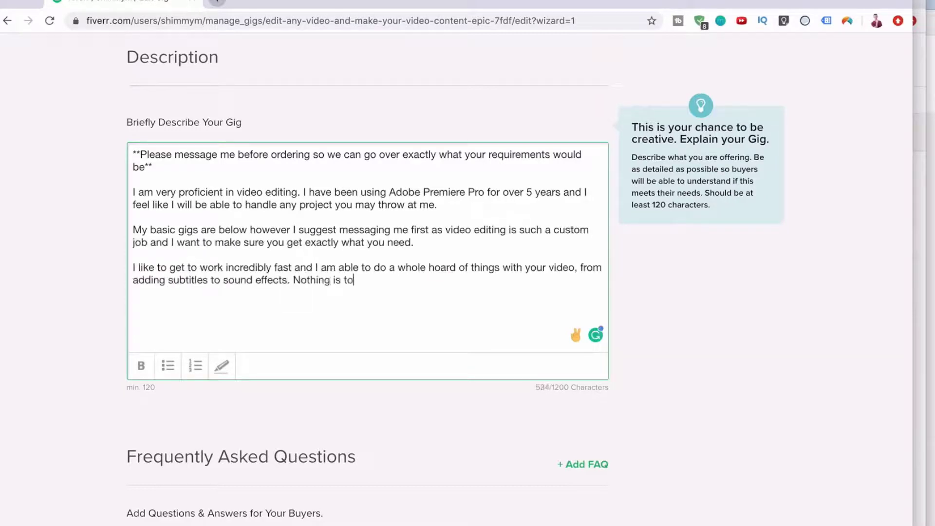
key("Return")
key("Return")
type("Looking forward to working on your p")
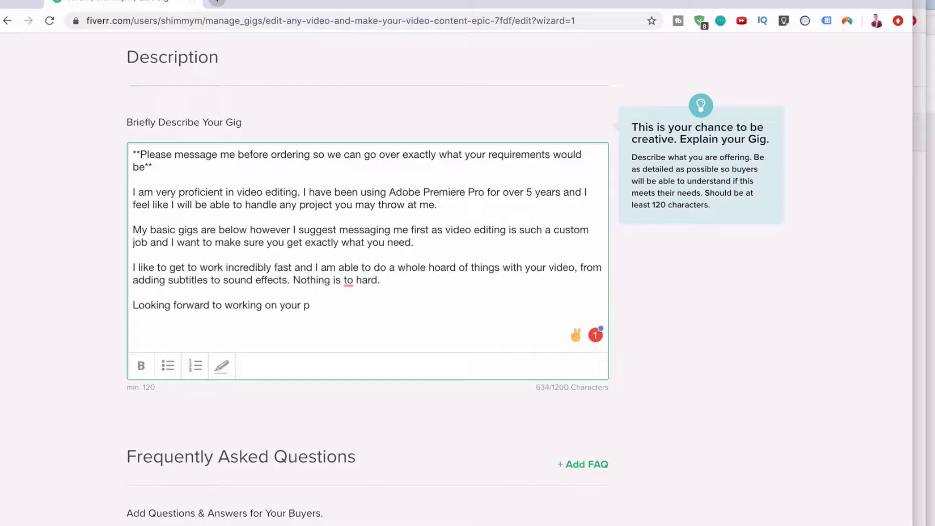
type("rojet")
type("t.")
Change 'to' to 'too', remove numbered-list formatting and the blank line, then save the description.
mouse_move(348, 280)
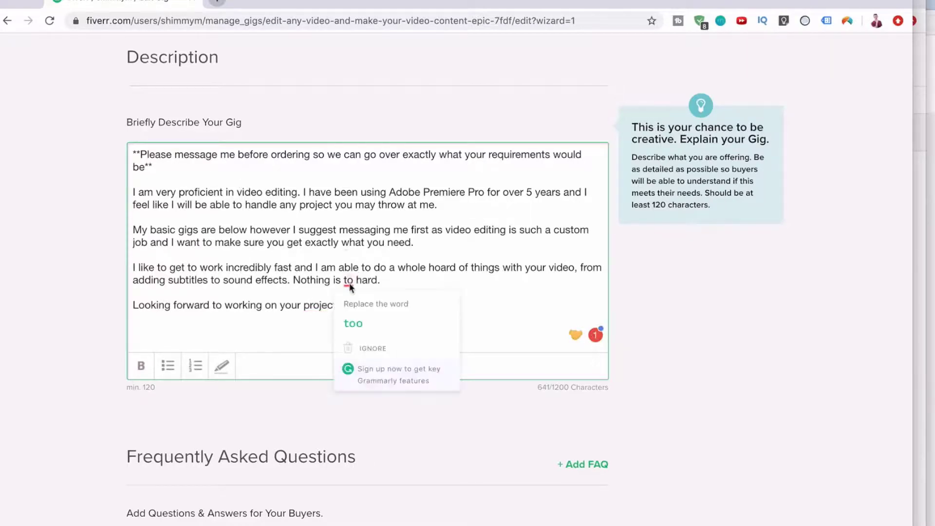
left_click(346, 322)
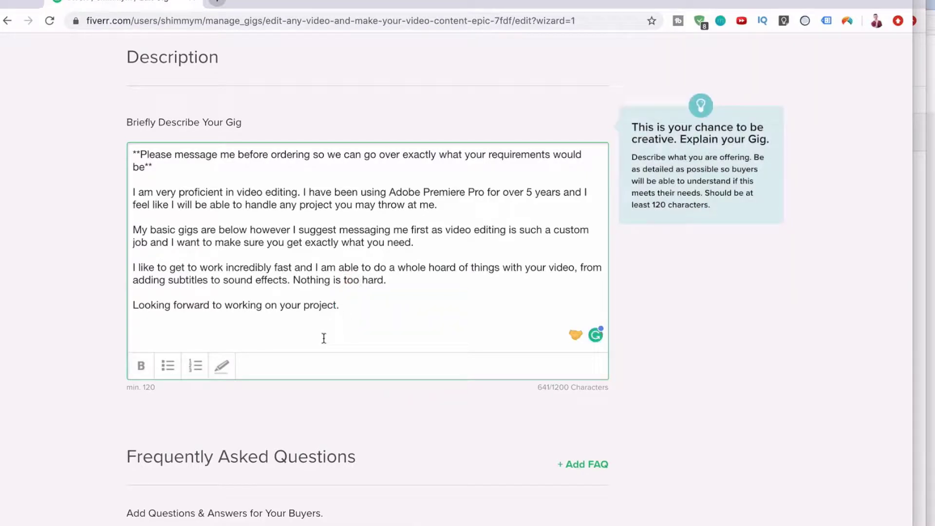
scroll(324, 338, "down", 1)
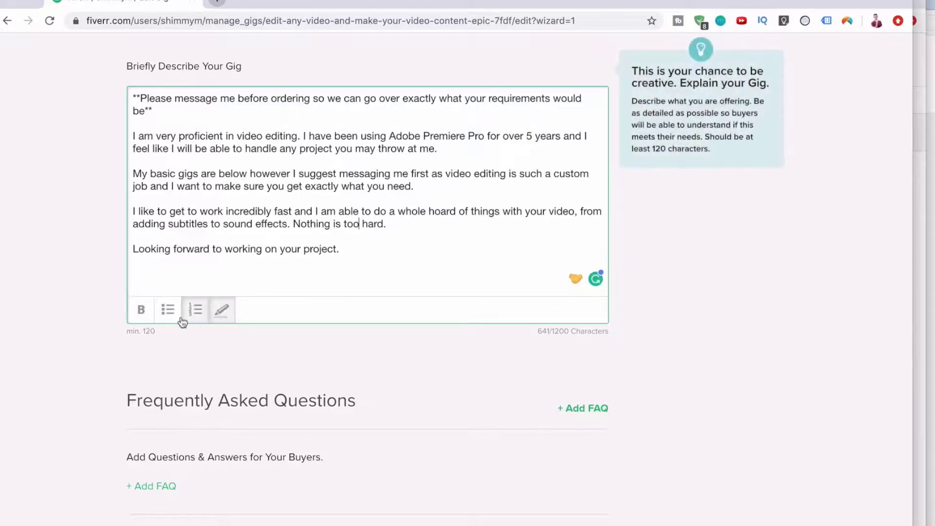
left_click(197, 311)
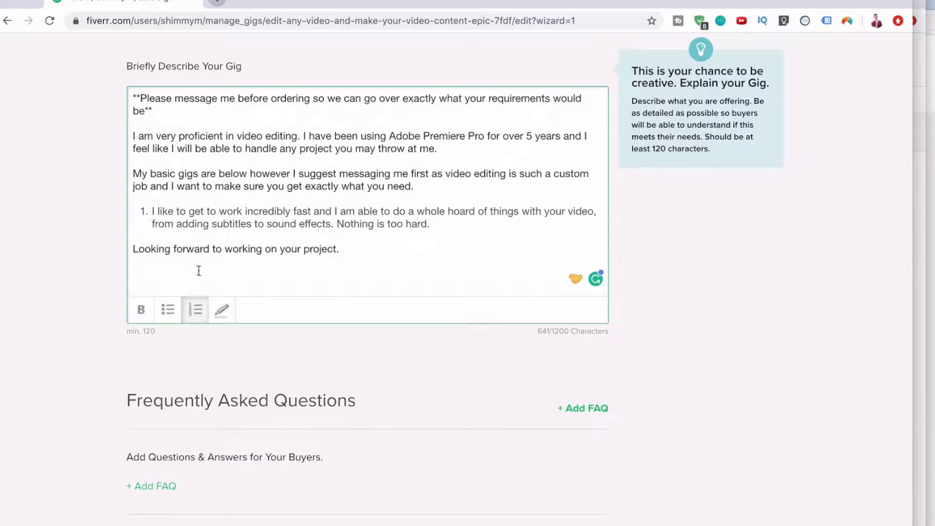
left_click(195, 311)
left_click(167, 203)
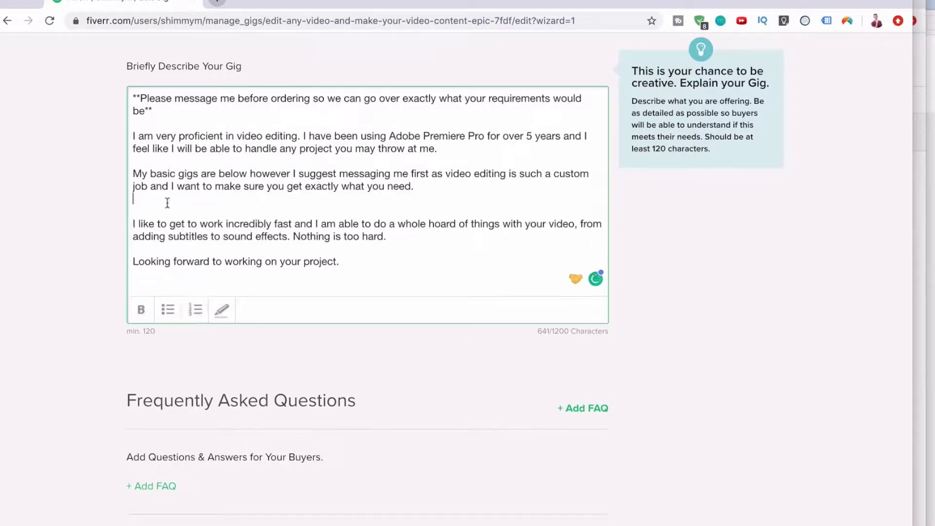
key("BackSpace")
scroll(232, 240, "down", 3)
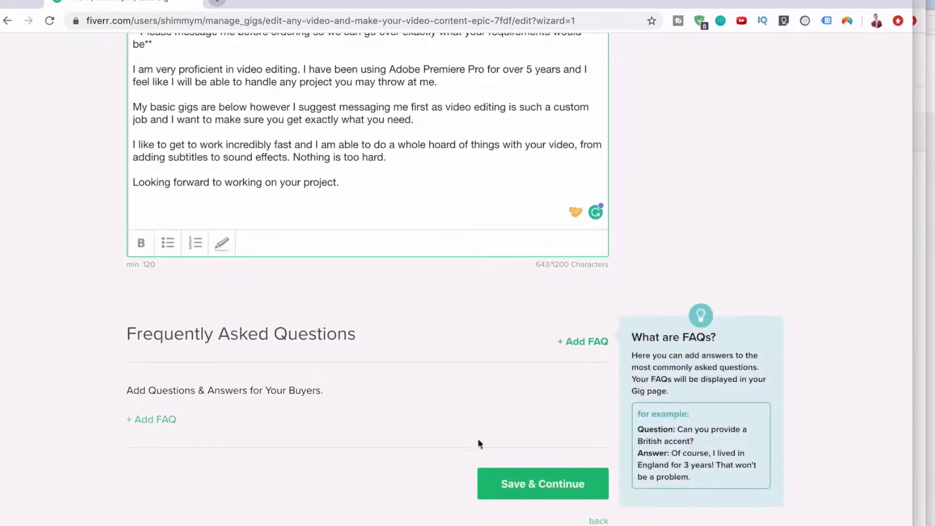
left_click(508, 481)
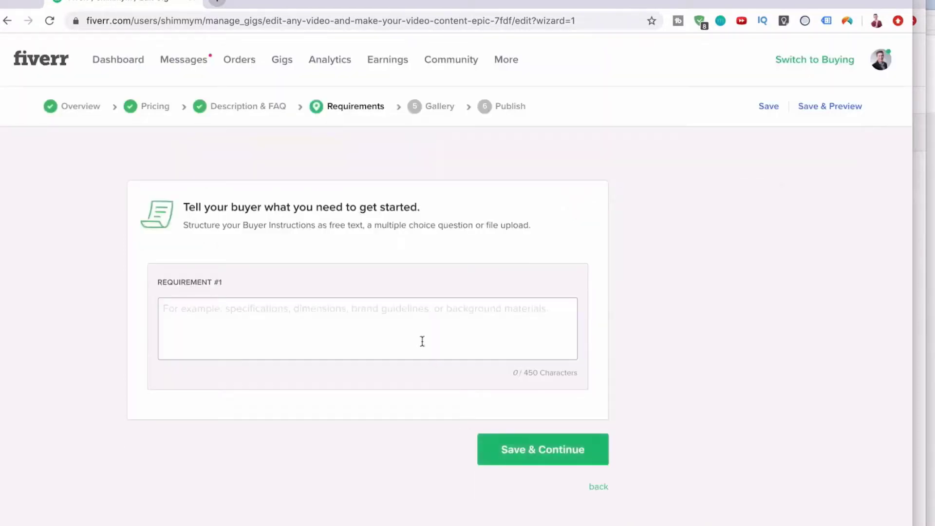
Add a requirement asking for video footage plus accompanying footage and music/logo/titles/etc, then save.
left_click(422, 328)
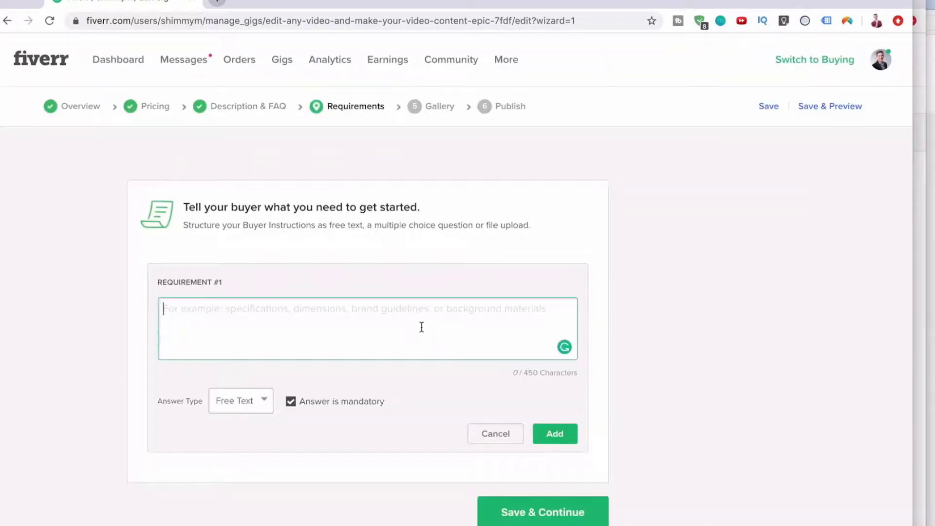
type("A")
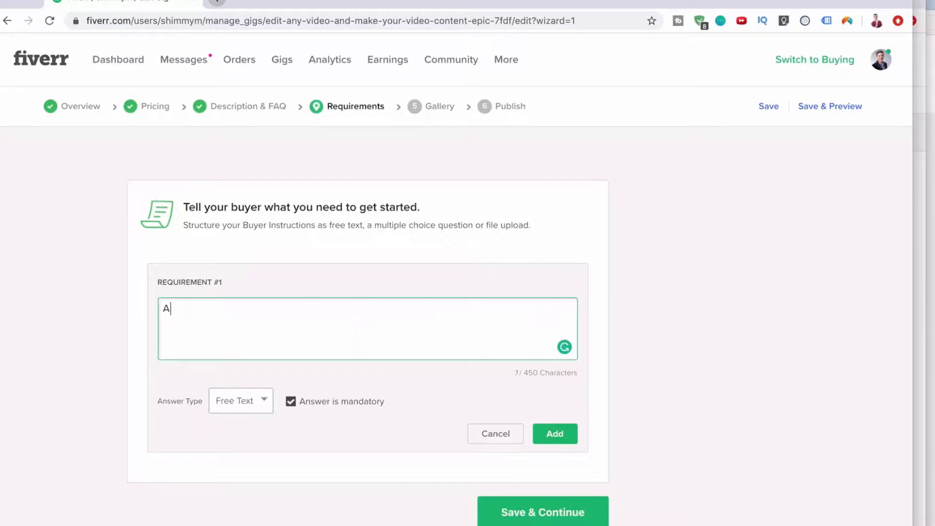
type("ny video footage you need e")
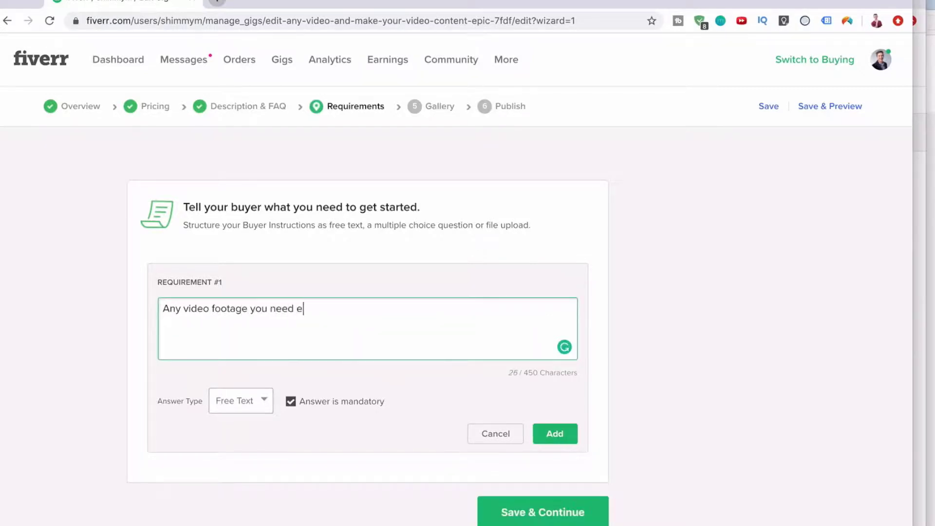
type("dited plus any acoompyning f")
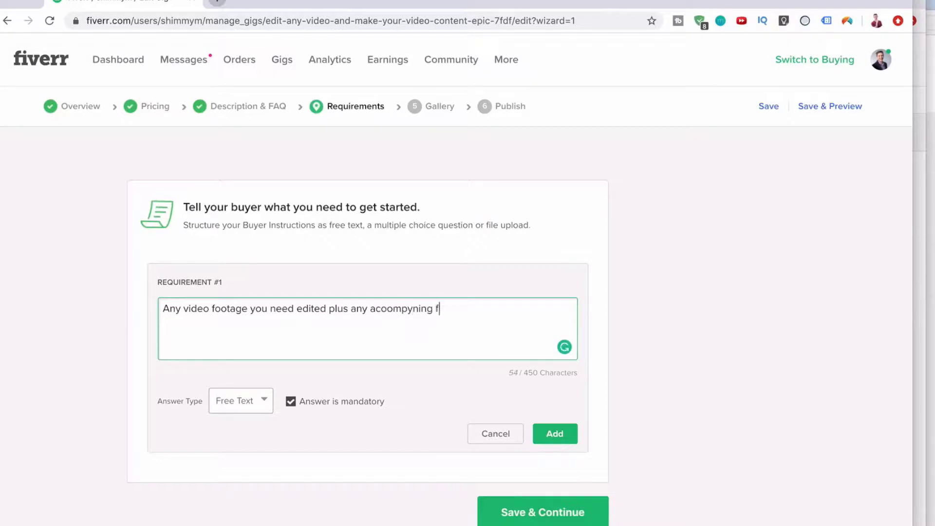
type("ootage and music/logo")
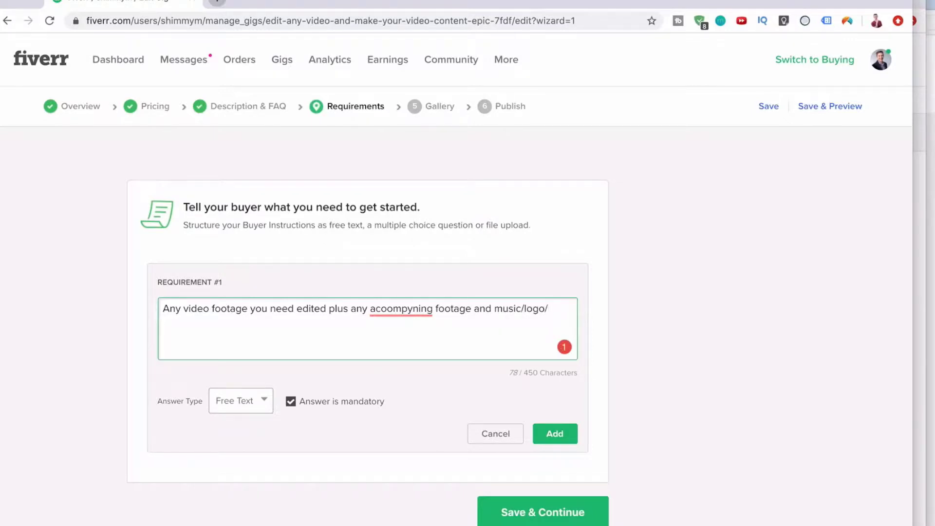
type("/etc")
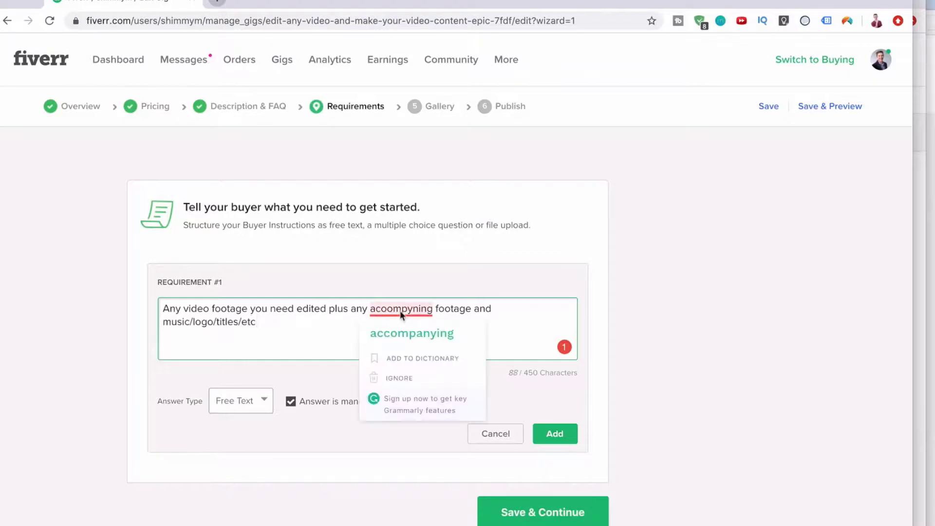
left_click(396, 324)
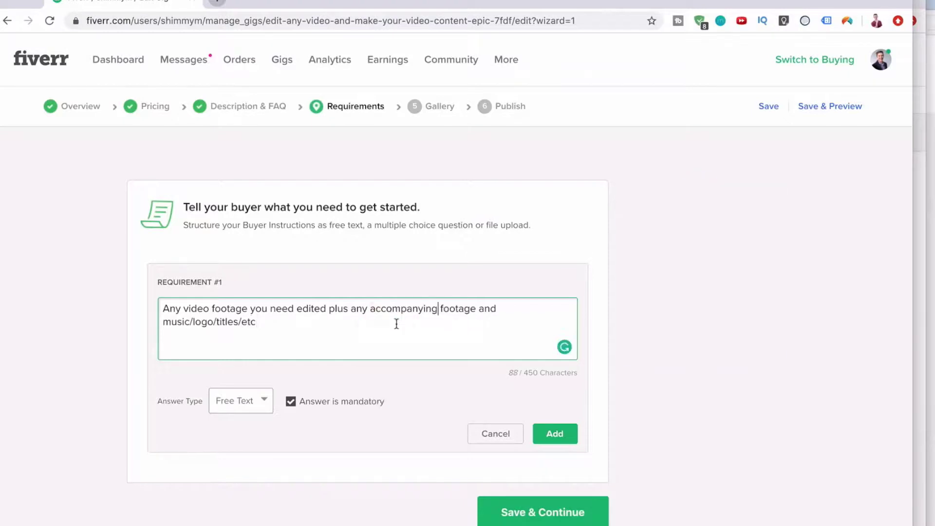
left_click(541, 427)
left_click(555, 420)
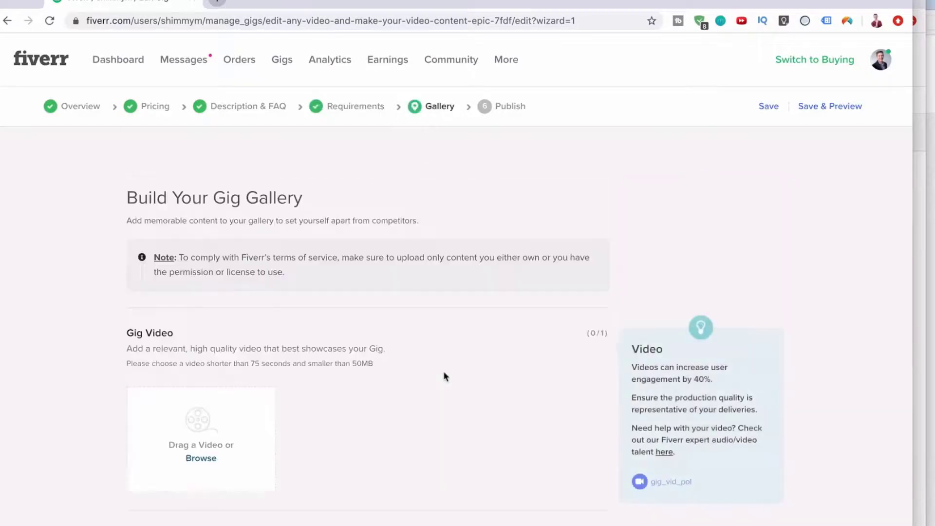
Upload 100 day challenge intro.mp4 from LightroomP > LearnNation Youtube Channel as the gig video.
scroll(417, 402, "down", 5)
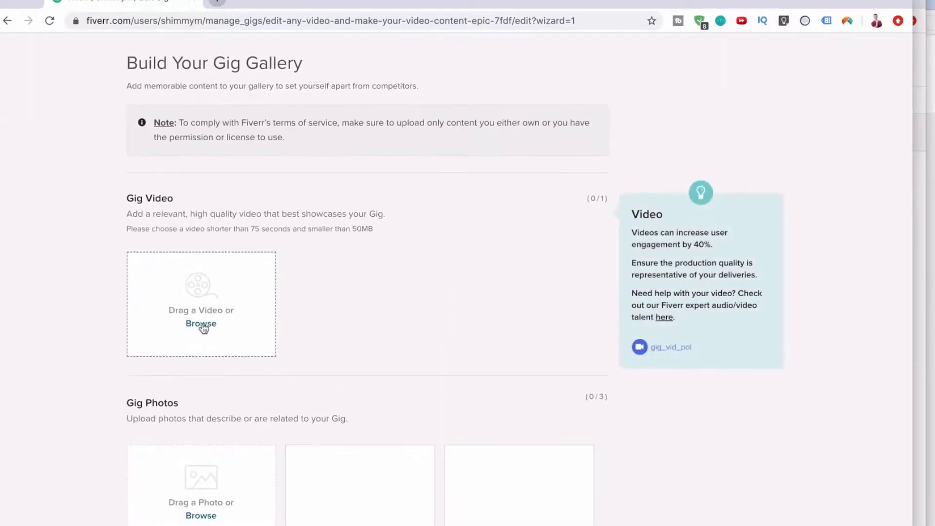
left_click(202, 324)
left_click(232, 276)
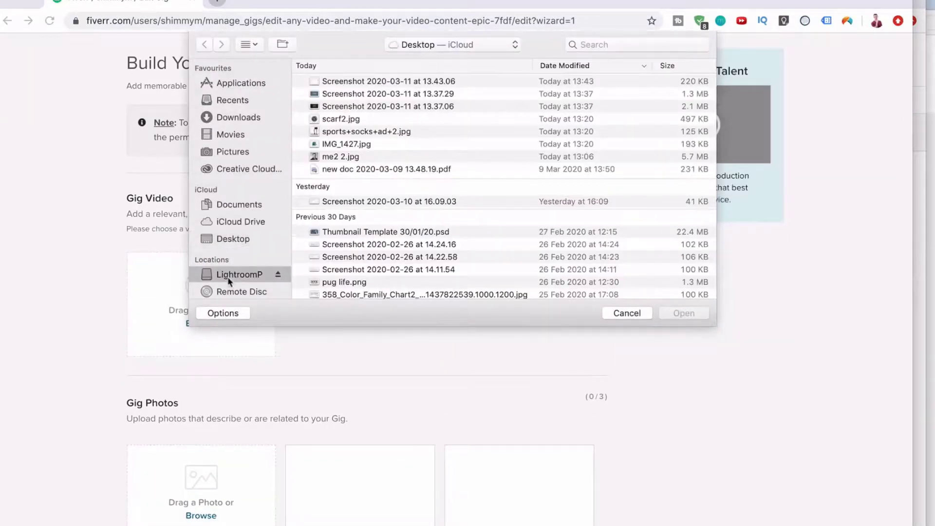
double_click(343, 117)
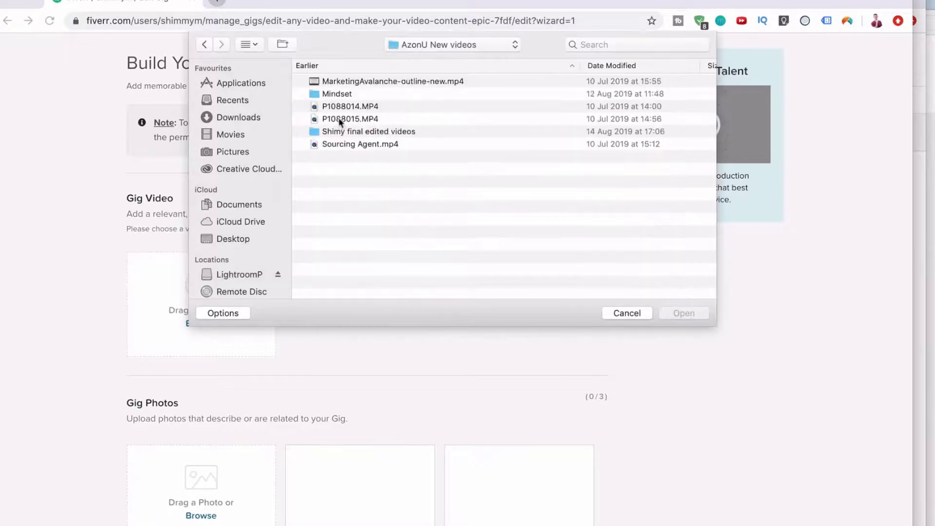
left_click(204, 45)
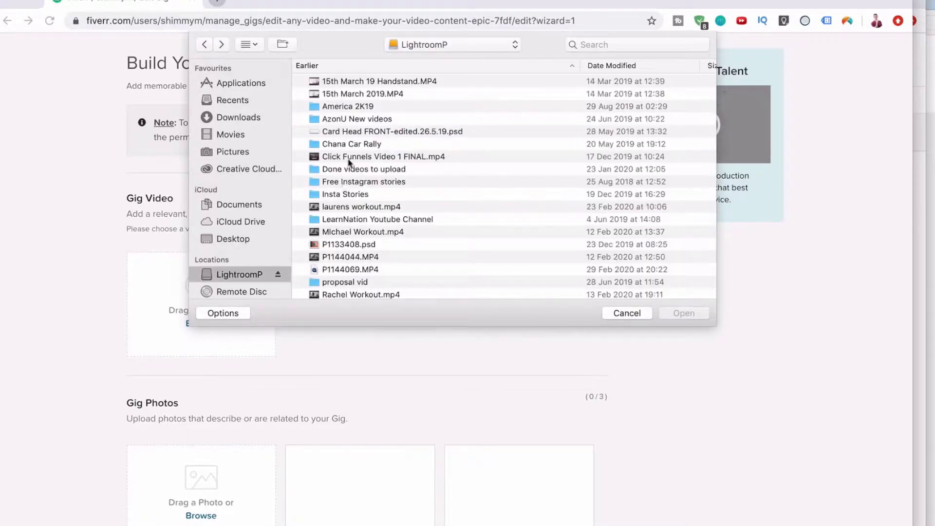
double_click(340, 219)
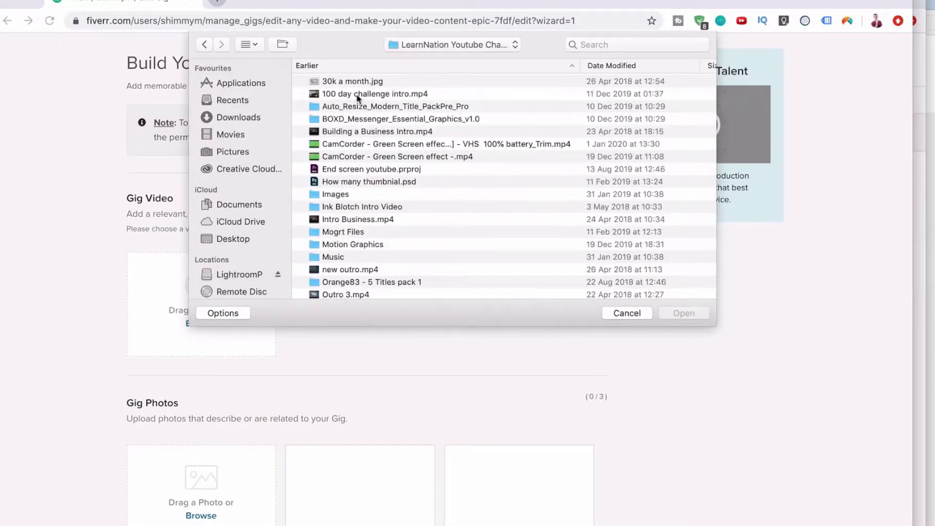
double_click(354, 94)
Tick the declaration that the gallery materials are your own creation.
scroll(224, 351, "down", 5)
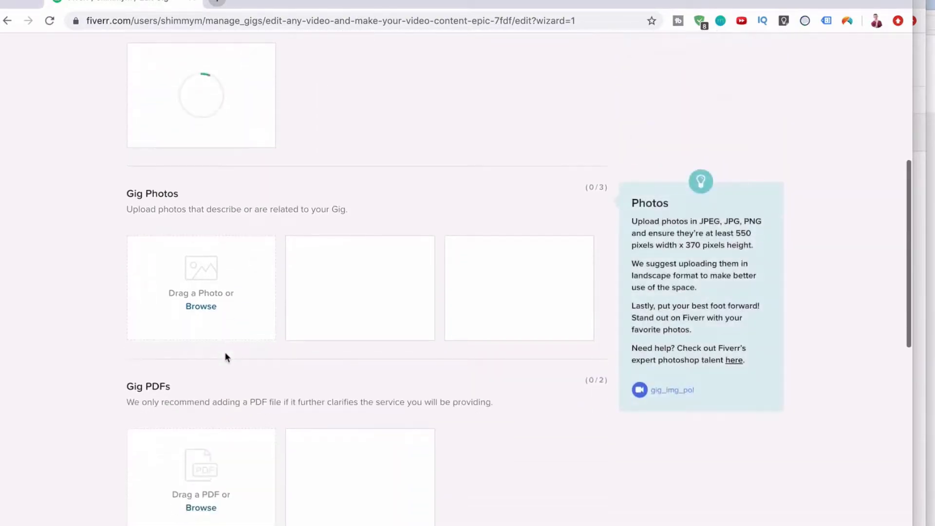
scroll(224, 352, "down", 5)
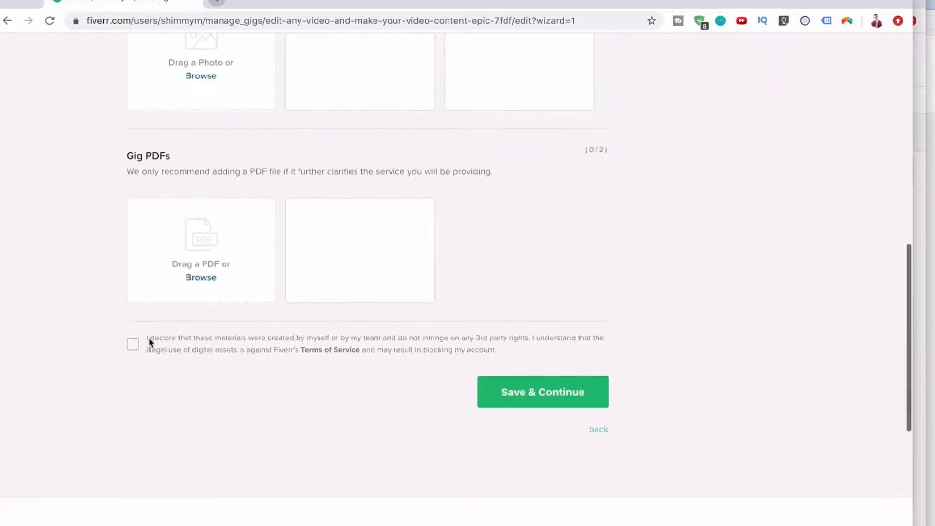
left_click(133, 344)
scroll(226, 319, "up", 8)
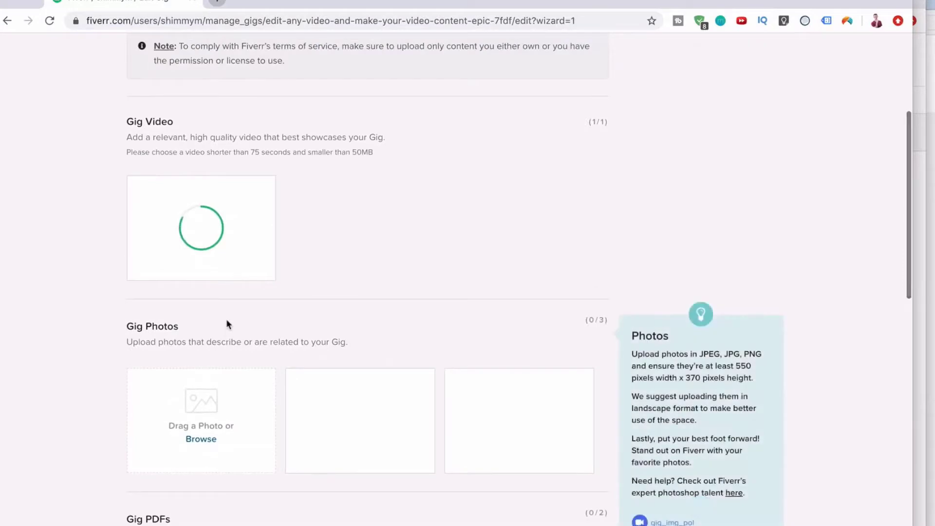
scroll(223, 233, "down", 11)
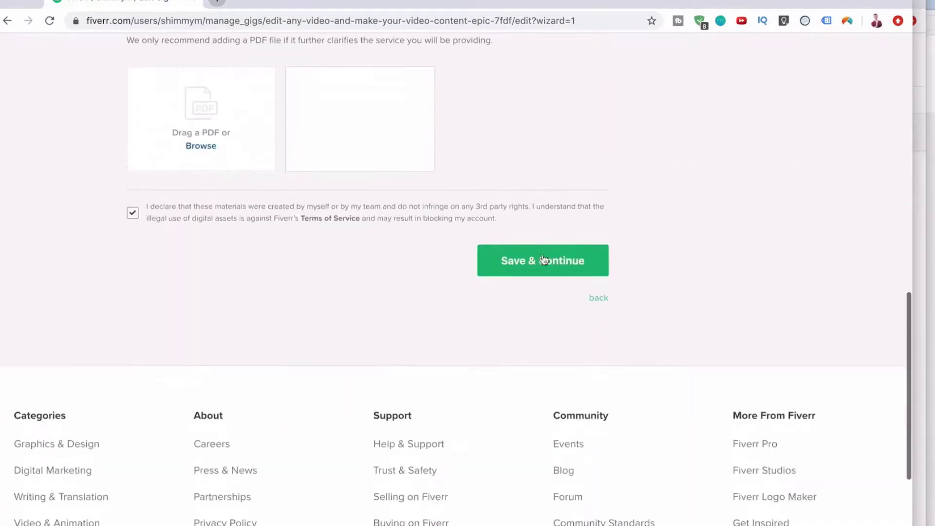
scroll(544, 261, "up", 12)
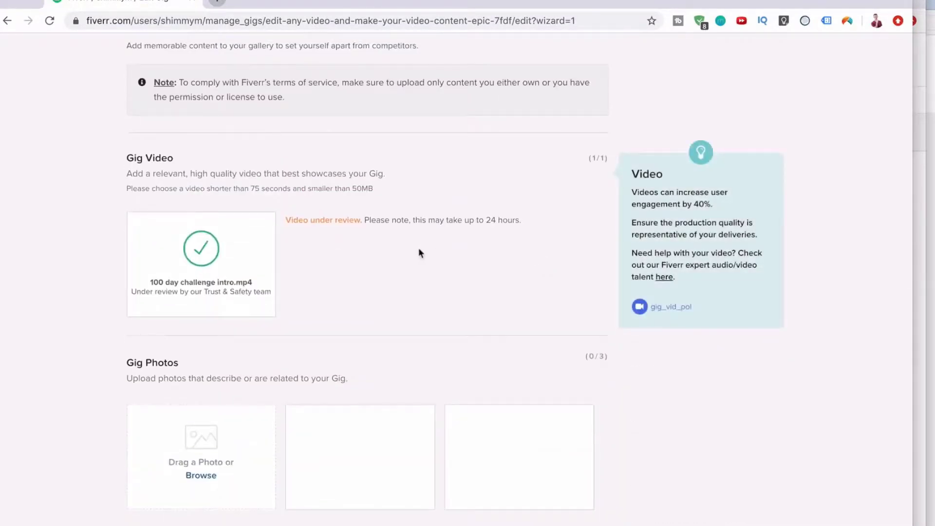
scroll(419, 247, "down", 14)
scroll(548, 319, "up", 10)
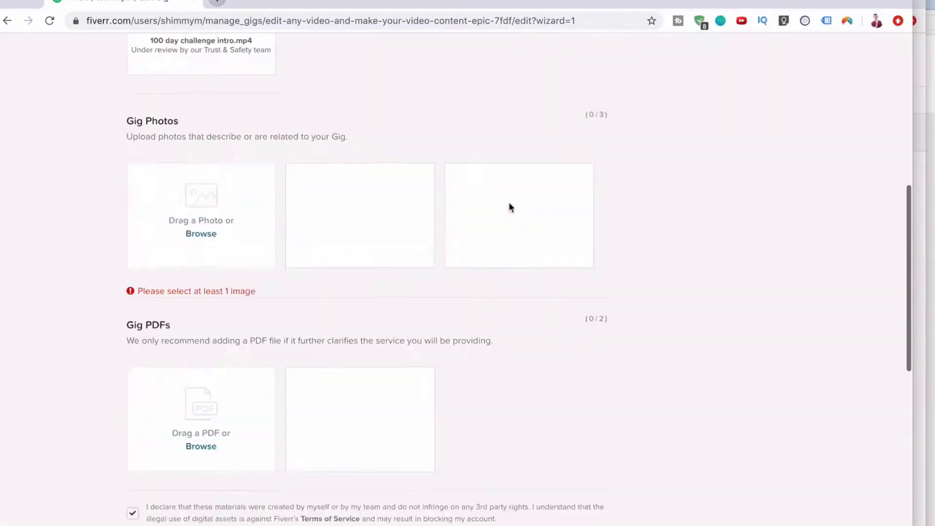
Upload Desktop's Screenshot 2020-03-11 at 13.37.06 as the gig photo and save the gallery.
left_click(208, 298)
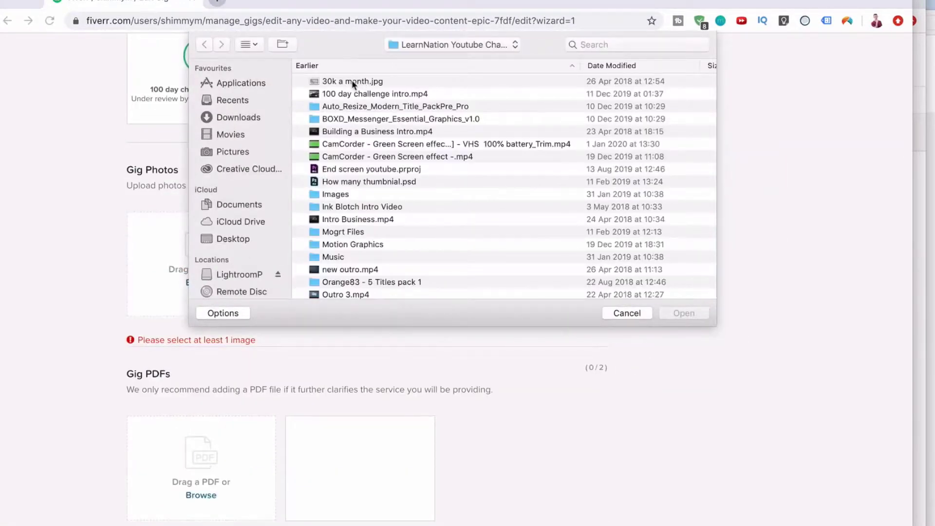
left_click(225, 239)
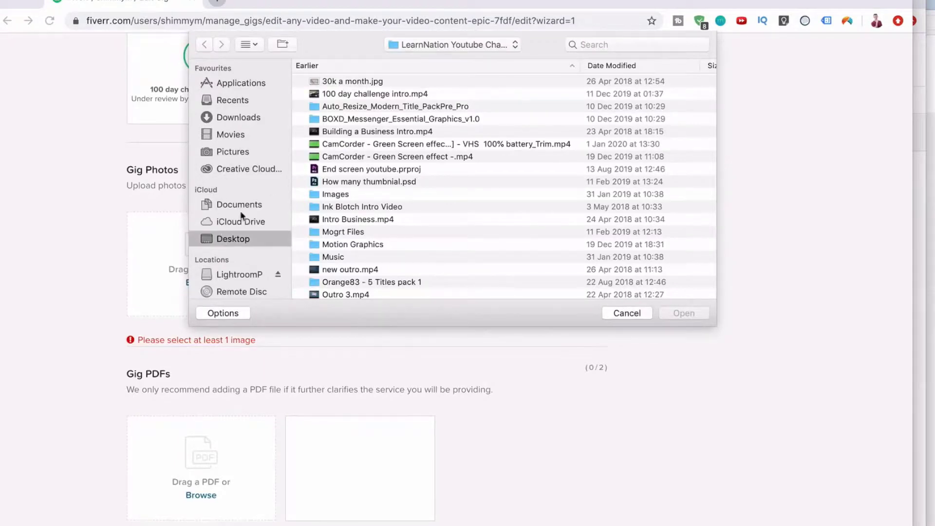
left_click(347, 95)
left_click(346, 107)
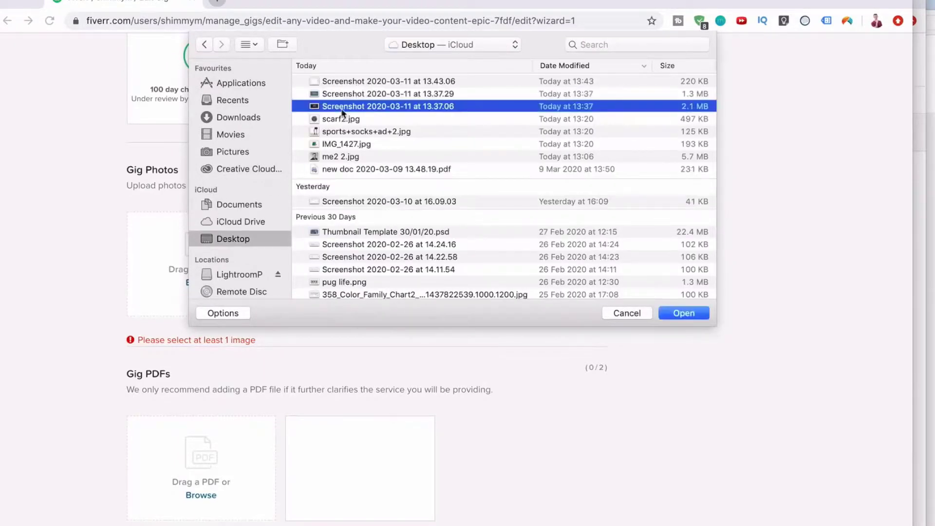
key("space")
key("space")
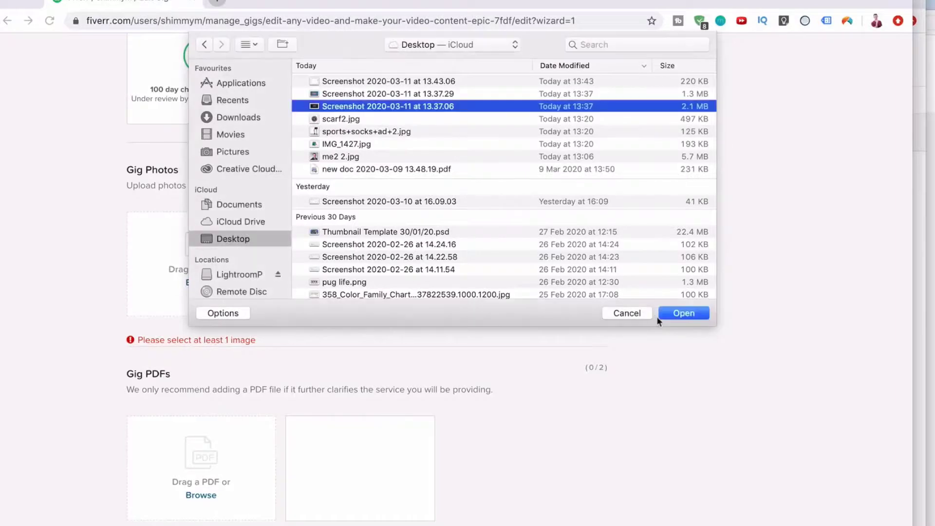
left_click(685, 314)
scroll(528, 368, "down", 7)
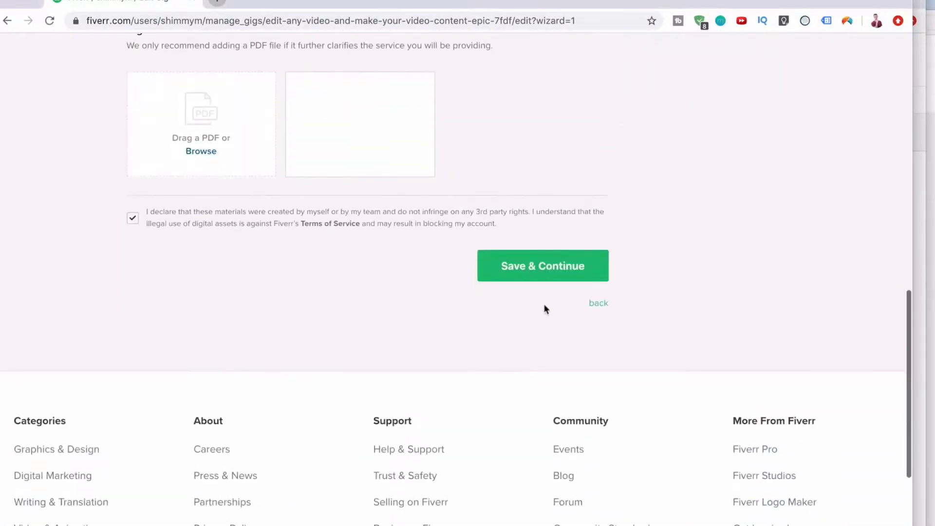
left_click(545, 276)
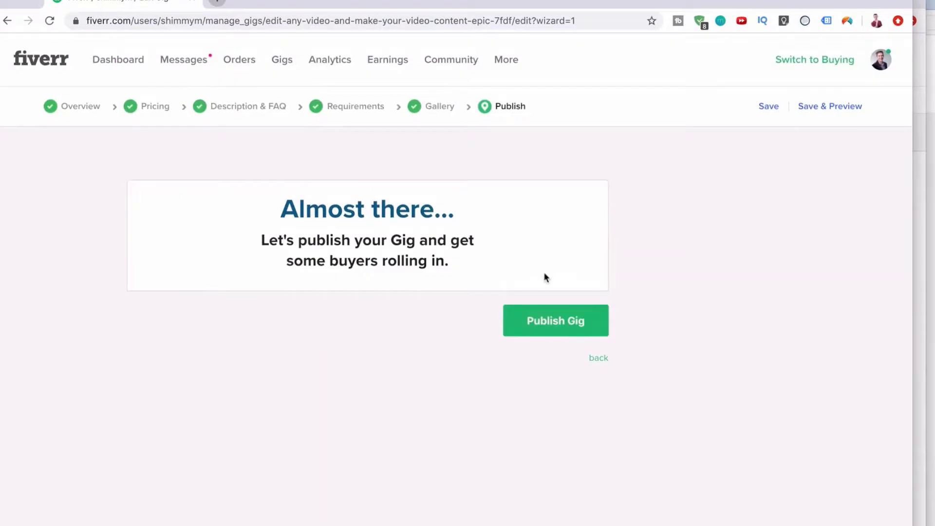
Publish the gig and review the 'It's Alive!' confirmation with its shareable link.
left_click(536, 327)
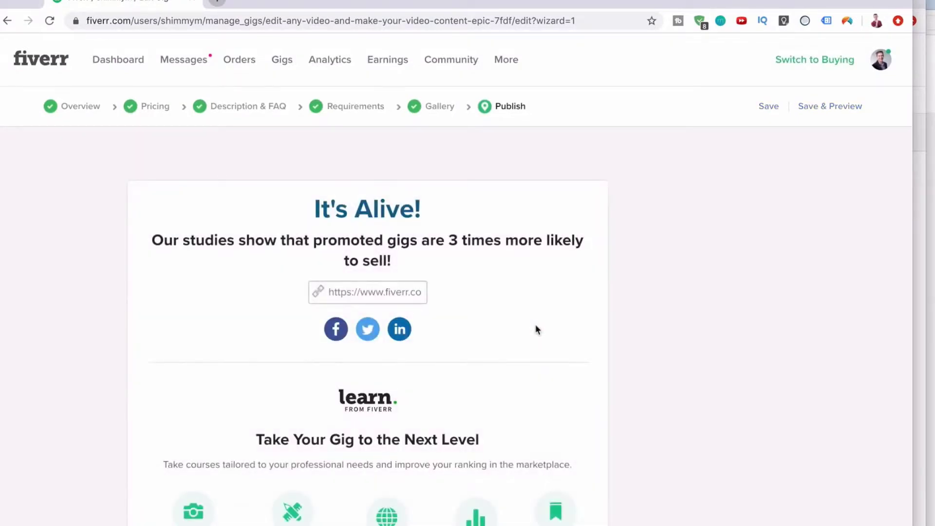
scroll(391, 306, "down", 2)
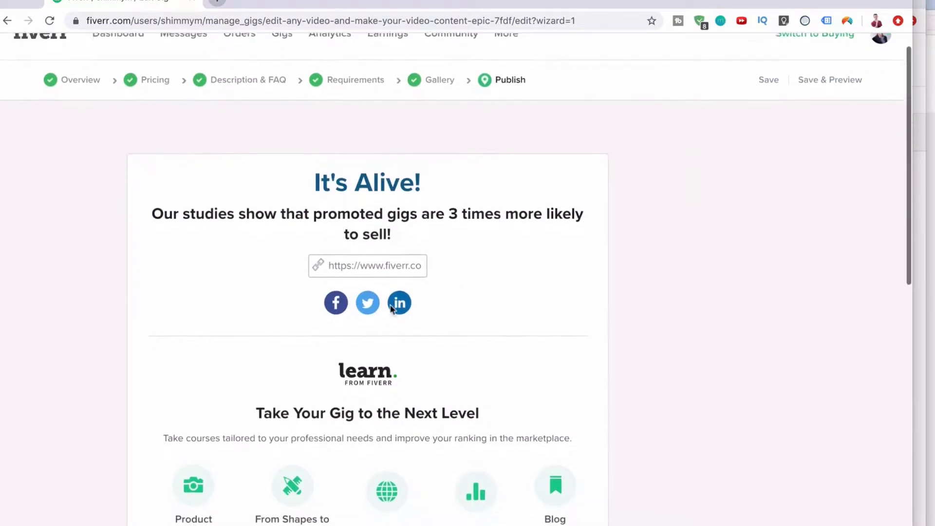